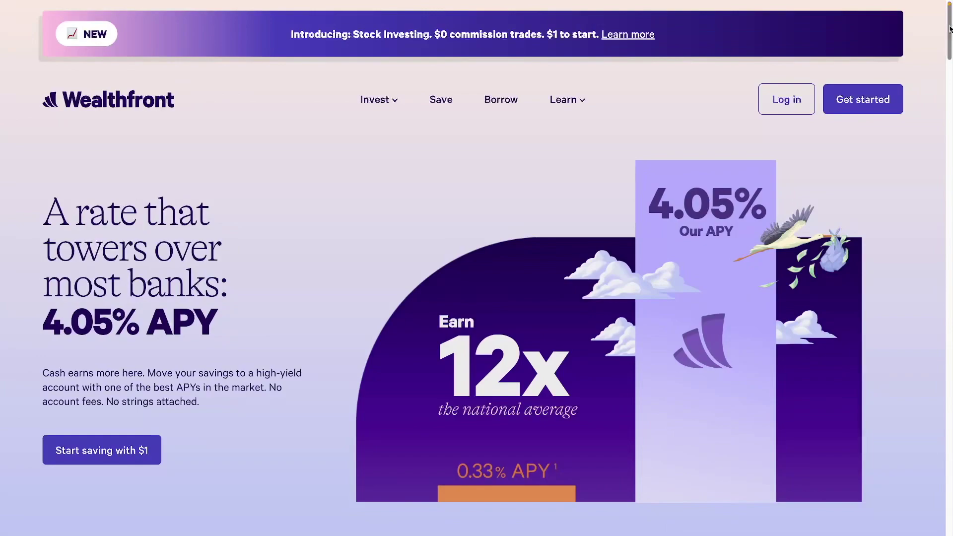
Scroll the homepage slightly and open the Invest menu of investing products.
{"action": "mouse_move", "coordinate": [950, 28]}
{"action": "left_mouse_down"}
{"action": "mouse_move", "coordinate": [950, 48]}
{"action": "mouse_move", "coordinate": [949, 30]}
{"action": "left_mouse_up"}
{"action": "left_click", "coordinate": [376, 101]}
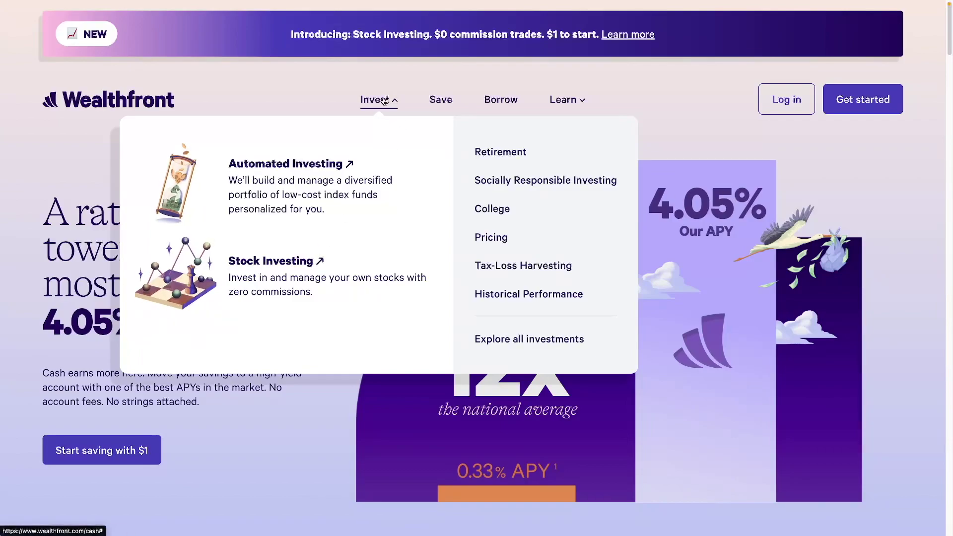
Open the Stock Investing product page and scroll into its feature sections.
{"action": "left_click", "coordinate": [293, 265]}
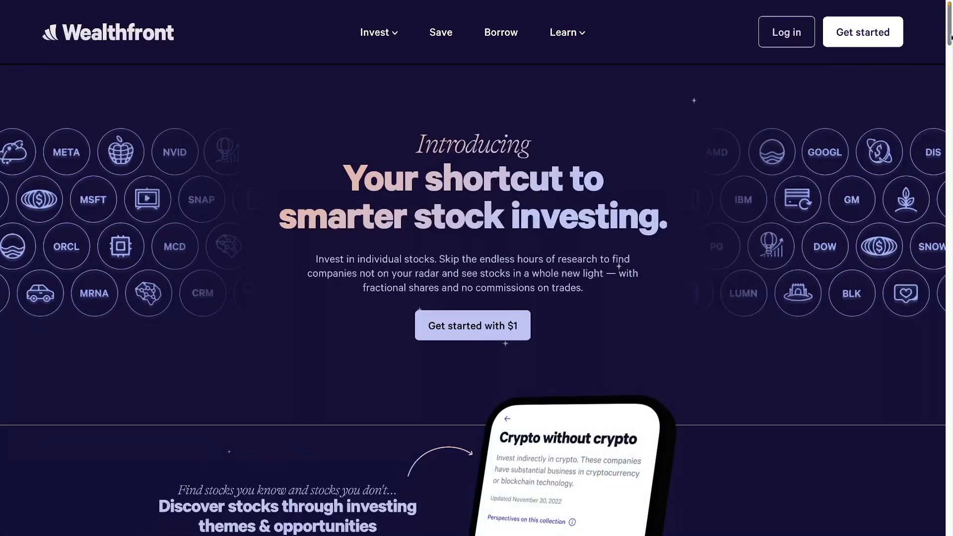
{"action": "left_click_drag", "start_coordinate": [951, 35], "coordinate": [950, 74]}
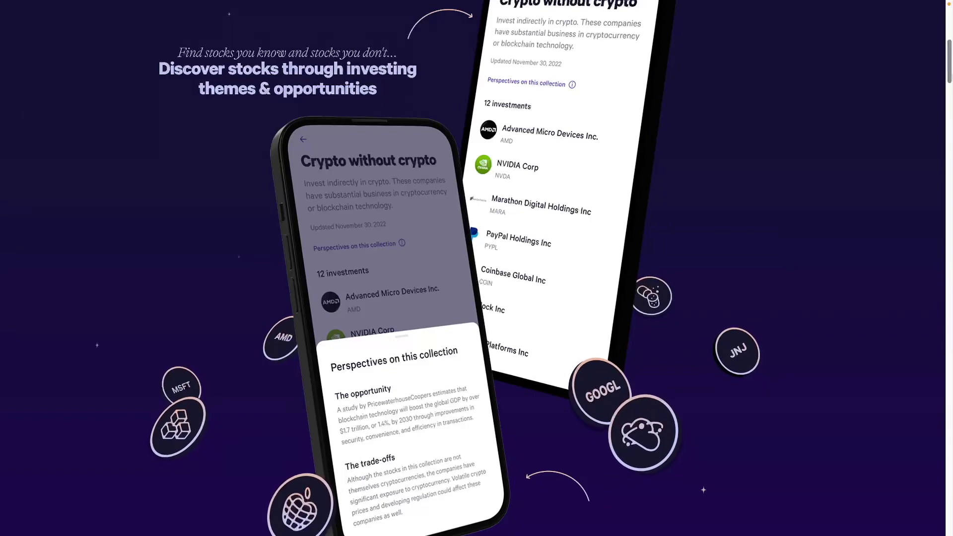
{"action": "left_click_drag", "start_coordinate": [951, 75], "coordinate": [951, 68]}
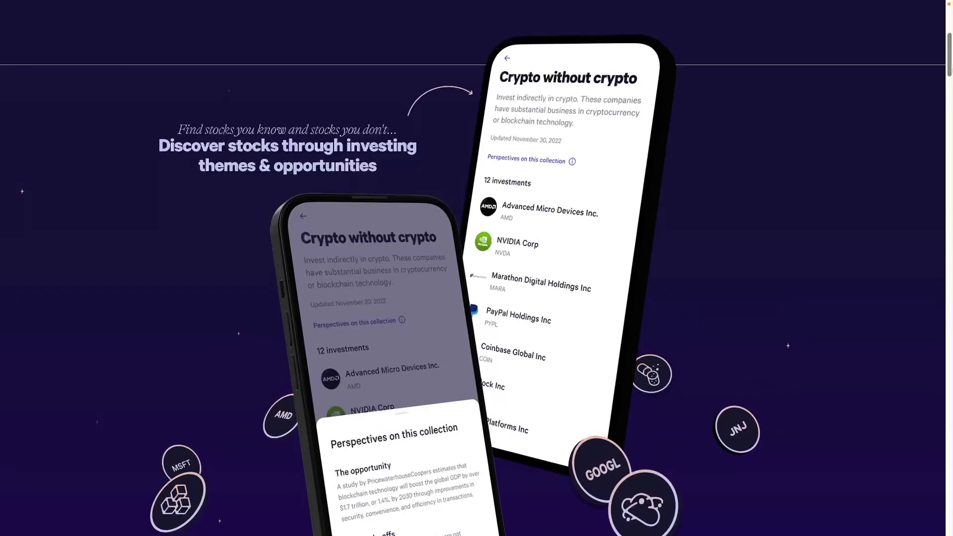
{"action": "scroll", "coordinate": [477, 268], "scroll_direction": "down", "scroll_amount": 4}
{"action": "scroll", "coordinate": [153, 219], "scroll_direction": "down", "scroll_amount": 10}
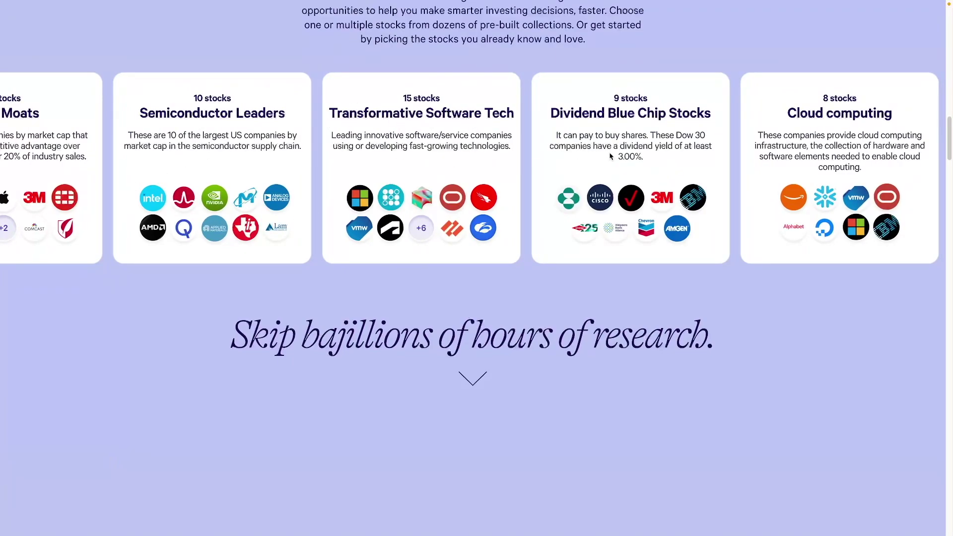
{"action": "scroll", "coordinate": [612, 157], "scroll_direction": "down", "scroll_amount": 10}
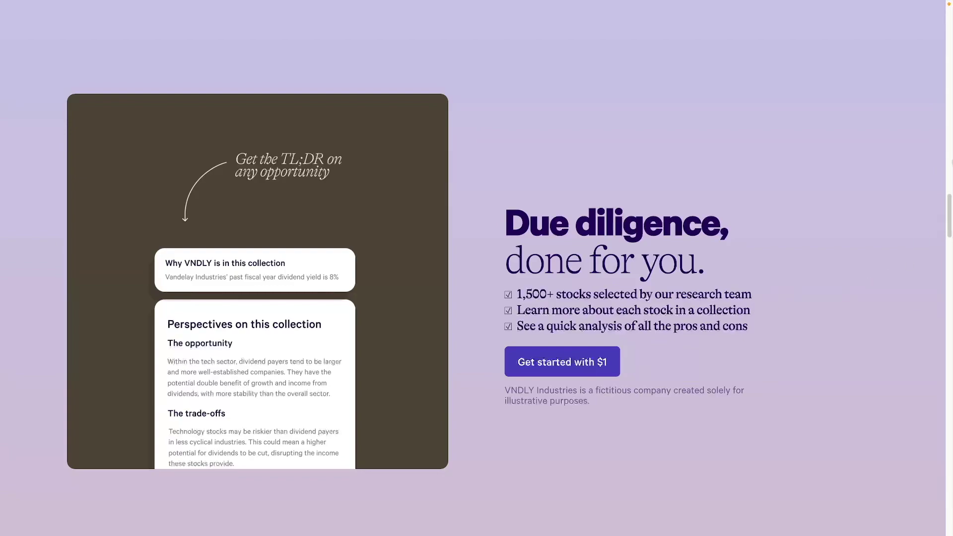
Read on to the FAQ and footer, briefly highlighting the text about micromanaging trades.
{"action": "left_click_drag", "start_coordinate": [949, 212], "coordinate": [947, 385]}
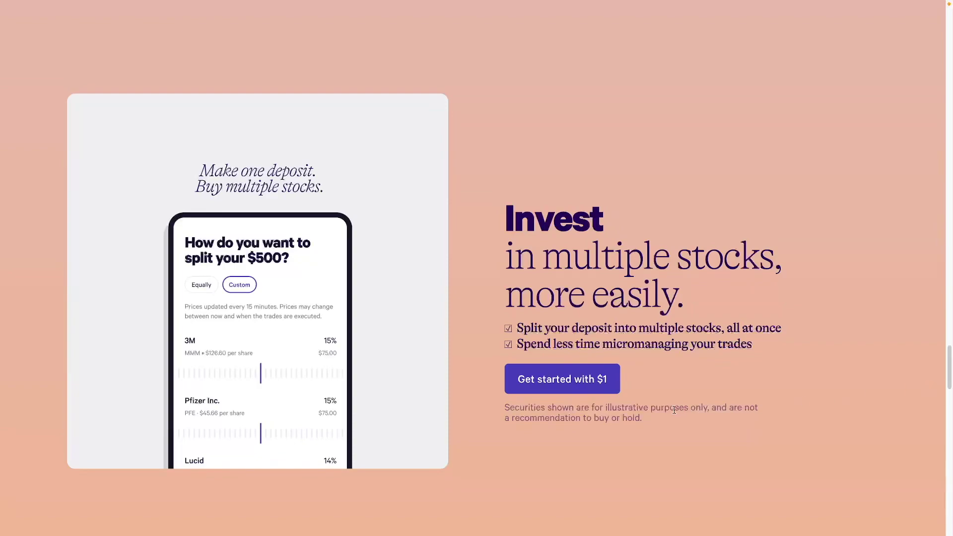
{"action": "left_click_drag", "start_coordinate": [778, 350], "coordinate": [616, 346]}
{"action": "left_click", "coordinate": [193, 316]}
{"action": "scroll", "coordinate": [383, 351], "scroll_direction": "down", "scroll_amount": 10}
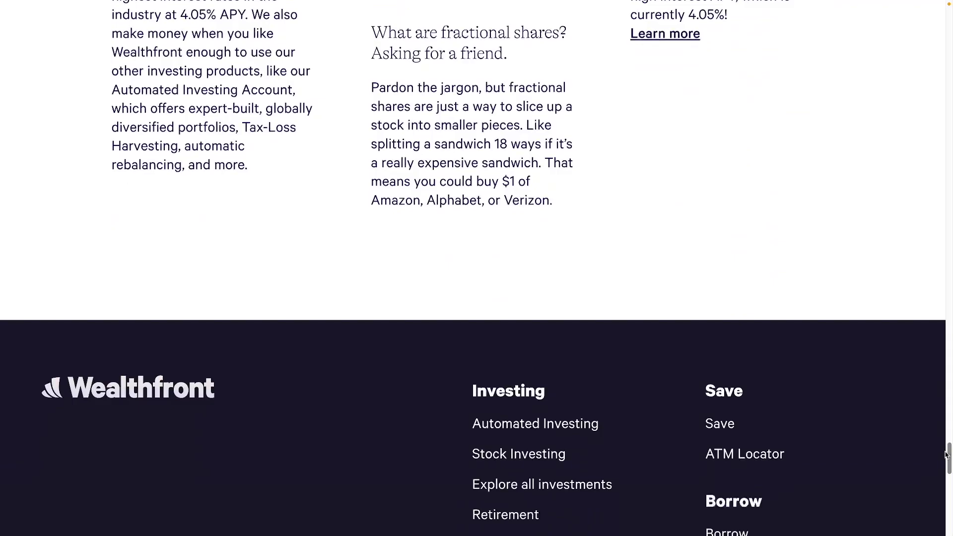
Return to the top, log in, and start opening a new investment account.
{"action": "scroll", "coordinate": [790, 283], "scroll_direction": "up", "scroll_amount": 2}
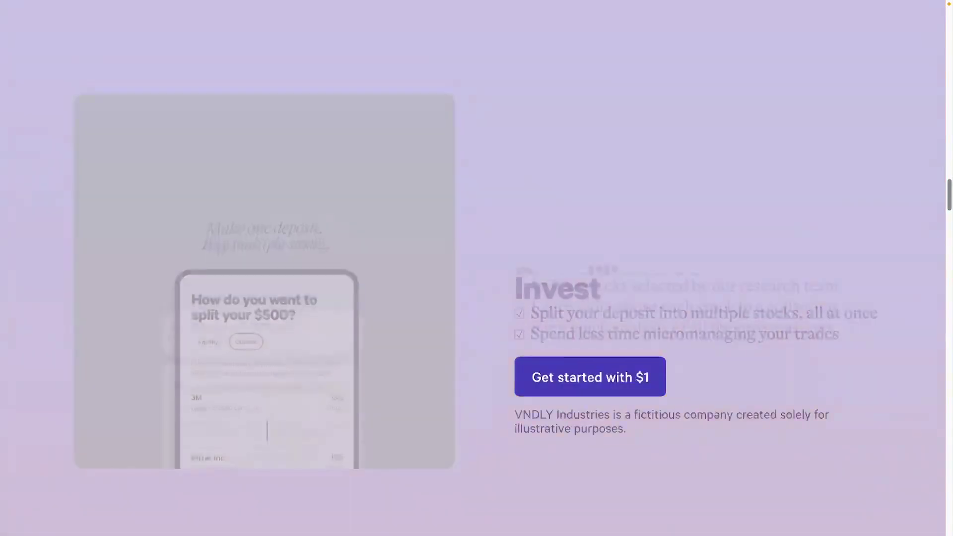
{"action": "scroll", "coordinate": [477, 268], "scroll_direction": "up", "scroll_amount": 20}
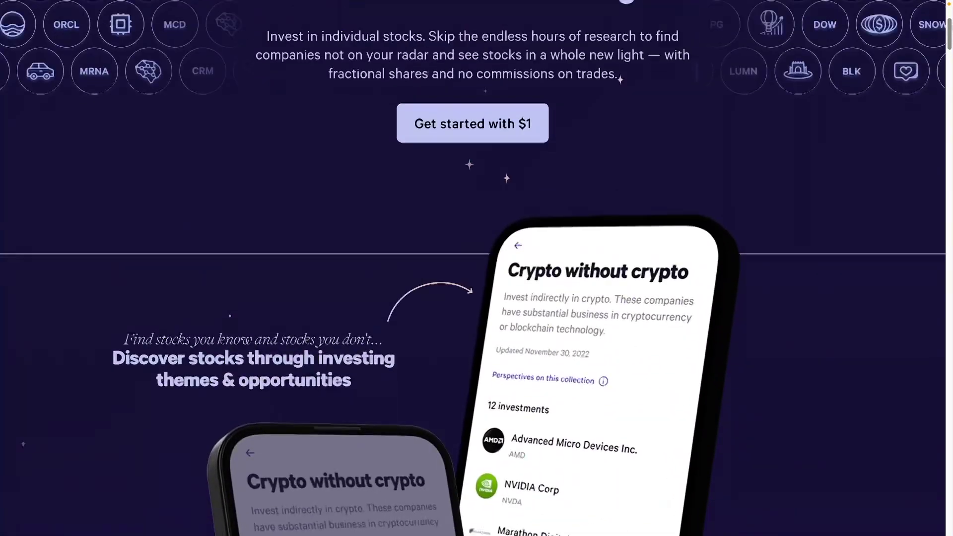
{"action": "scroll", "coordinate": [741, 98], "scroll_direction": "up", "scroll_amount": 5}
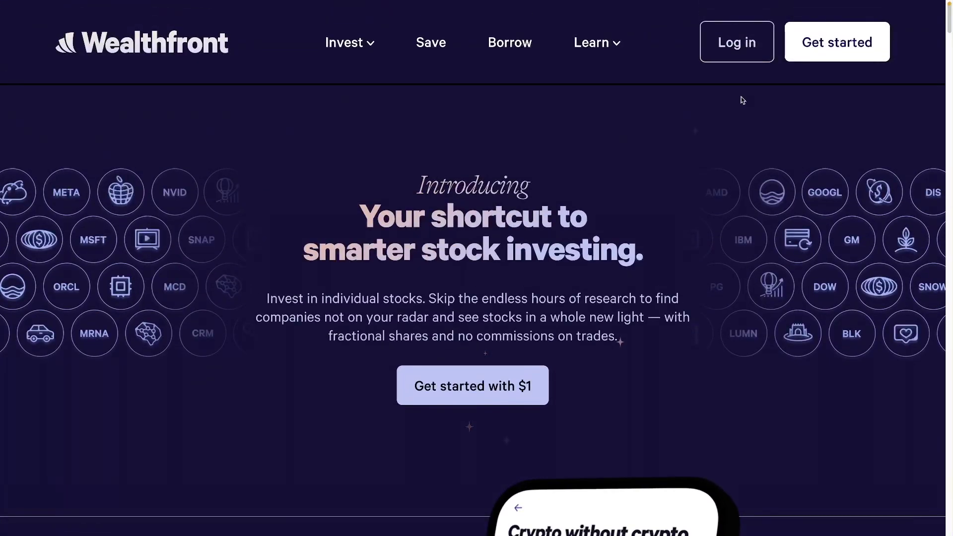
{"action": "left_click", "coordinate": [735, 51]}
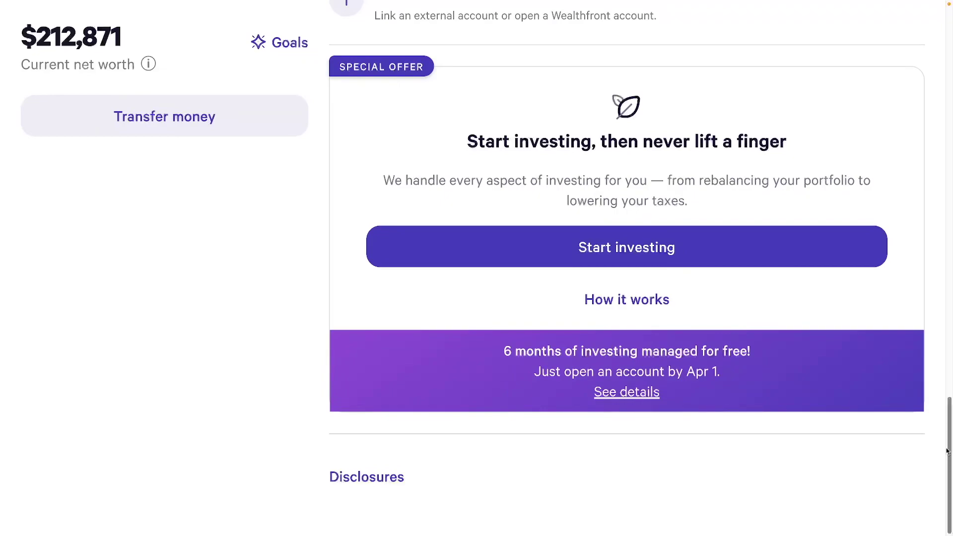
{"action": "left_click", "coordinate": [632, 251]}
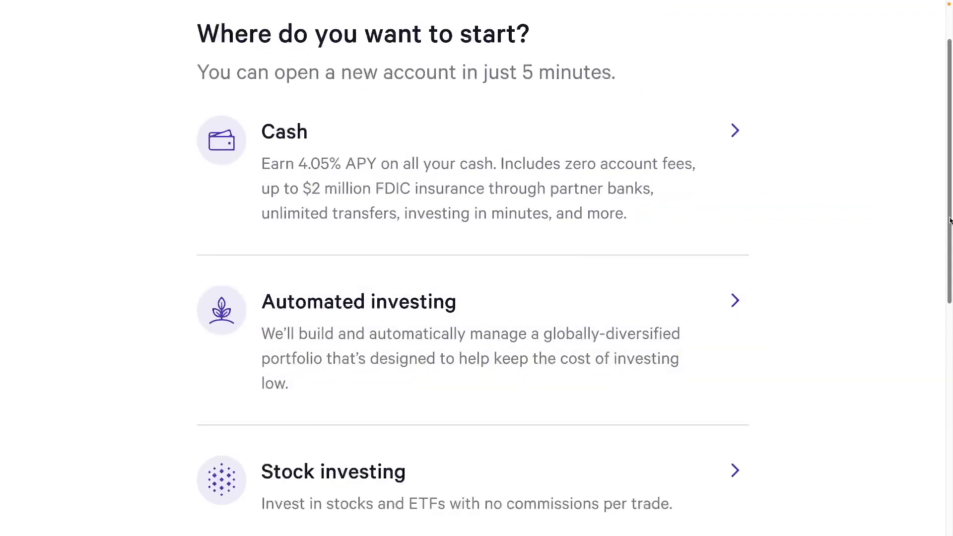
{"action": "scroll", "coordinate": [940, 321], "scroll_direction": "down", "scroll_amount": 4}
Choose a stock investing account, check the income explanation, and enter a $3 liquid net worth.
{"action": "left_click", "coordinate": [496, 307]}
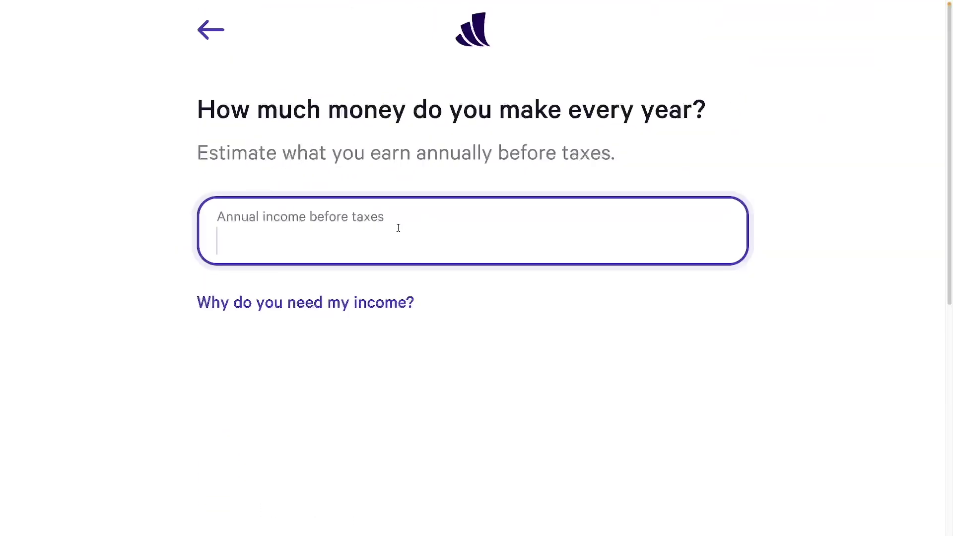
{"action": "left_click", "coordinate": [392, 302]}
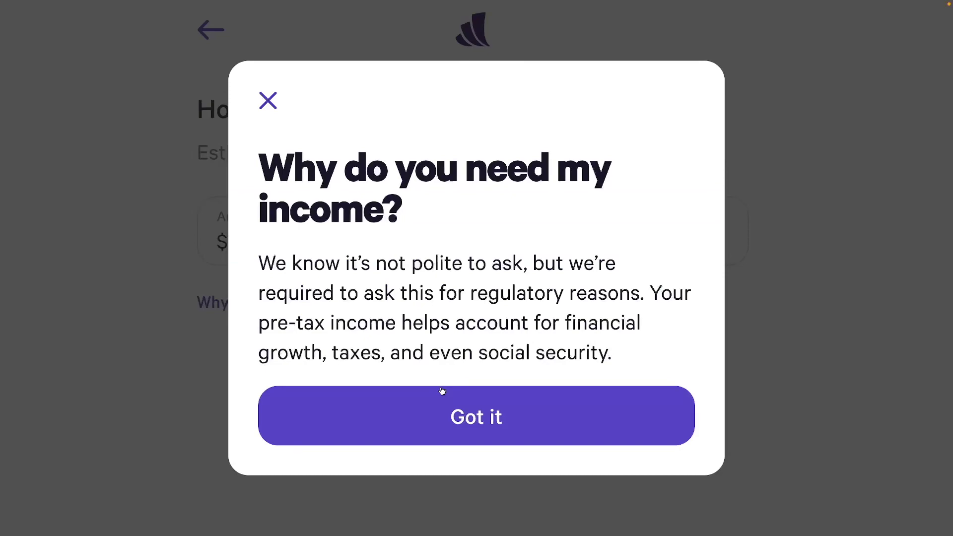
{"action": "left_click", "coordinate": [442, 391]}
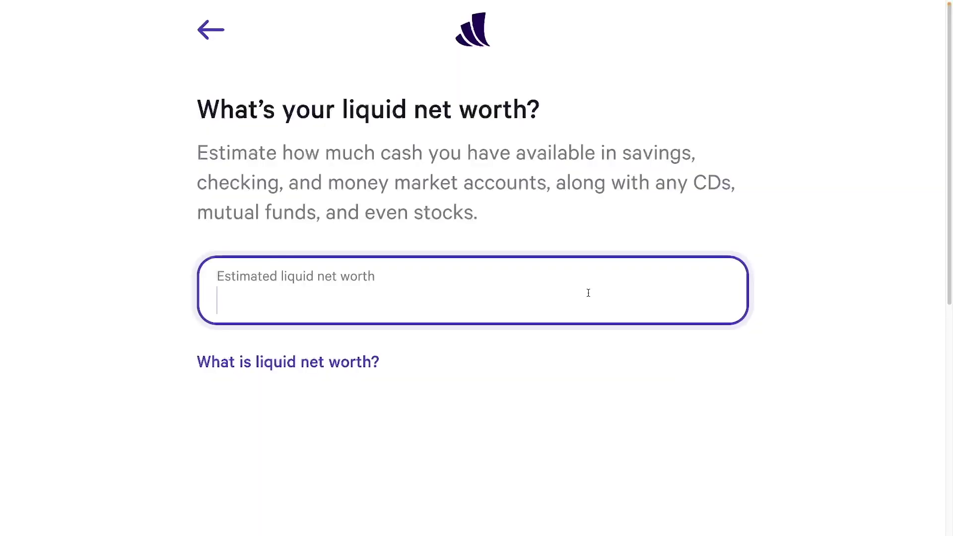
{"action": "type", "text": "3"}
{"action": "key", "text": "Return"}
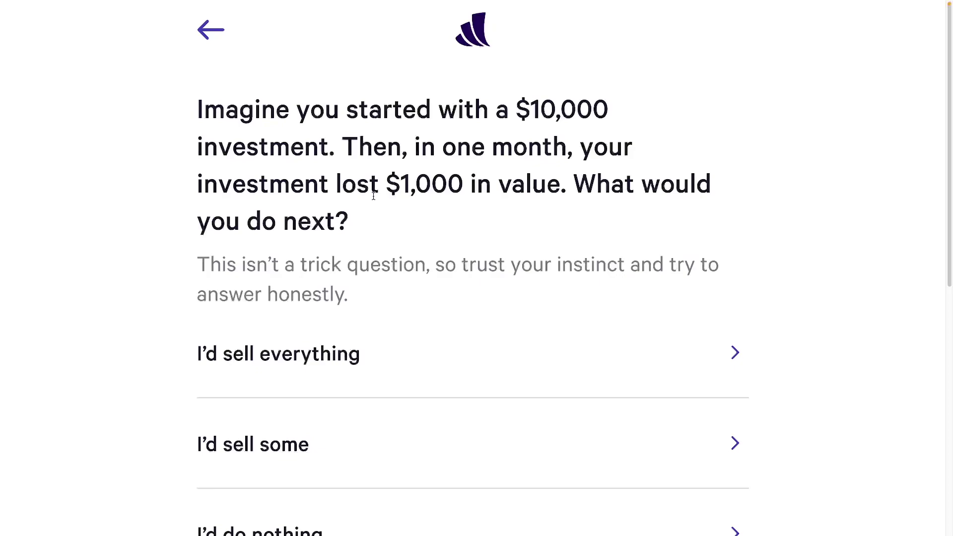
Answer the risk questions: sell everything after a loss, grow savings most, then do nothing after a loss.
{"action": "left_click", "coordinate": [333, 364]}
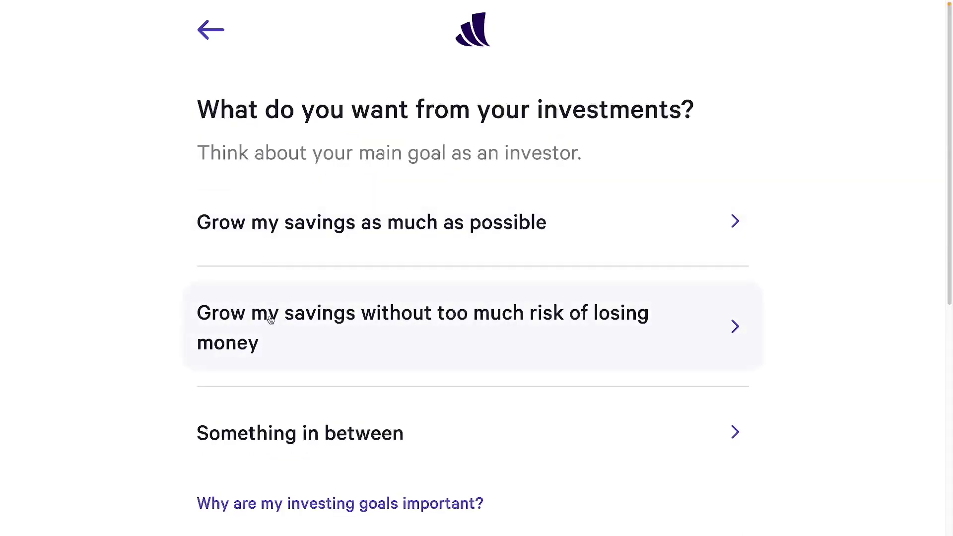
{"action": "left_click", "coordinate": [222, 225]}
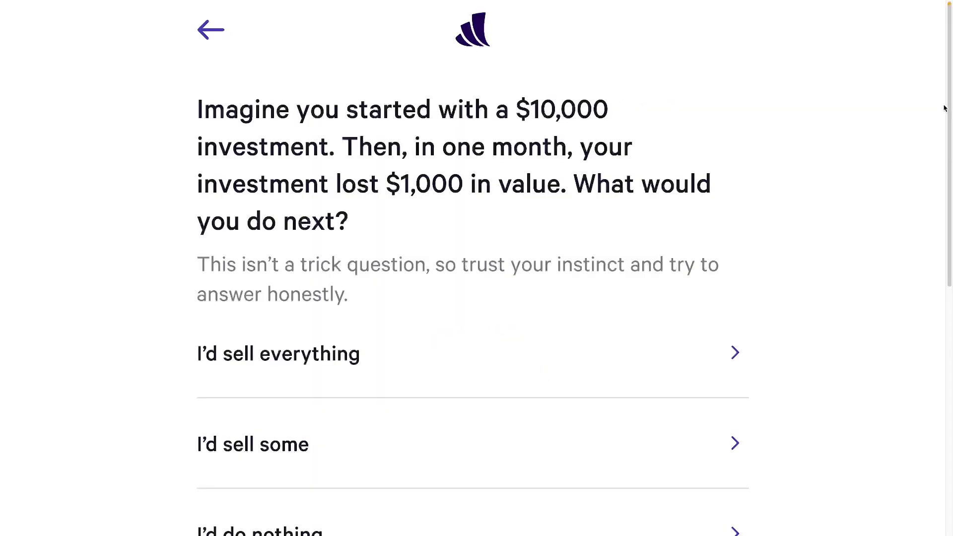
{"action": "left_click_drag", "start_coordinate": [945, 108], "coordinate": [928, 240]}
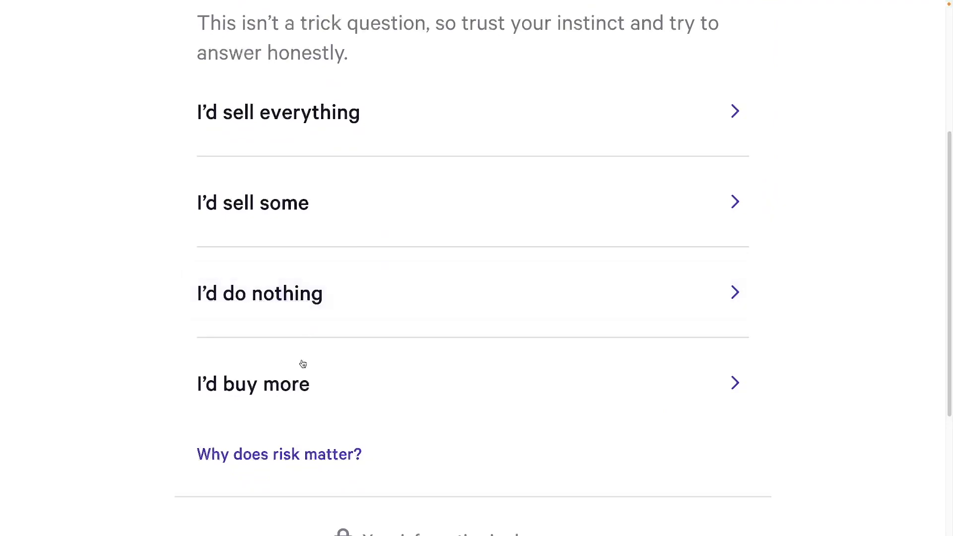
{"action": "left_click", "coordinate": [296, 296]}
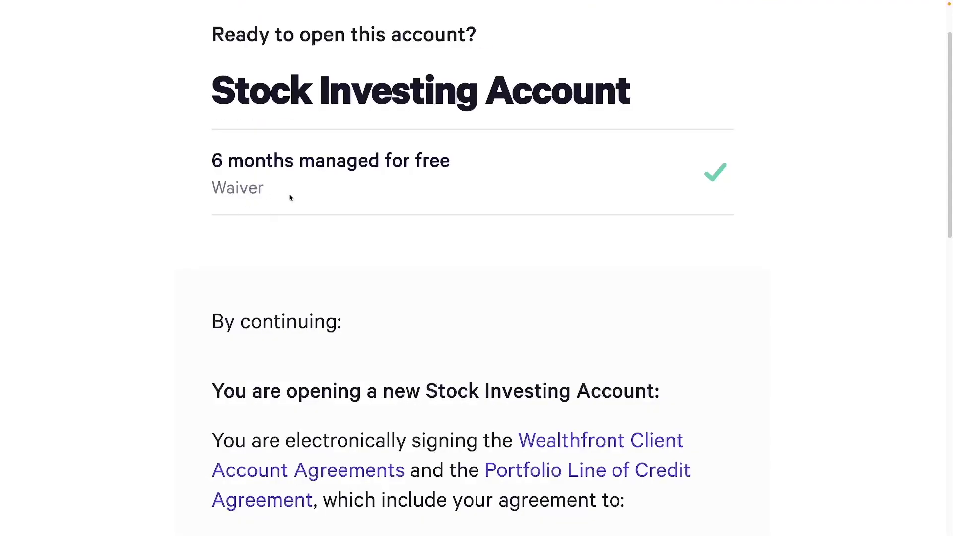
Read the agreement page, highlighting the free-management offer and 6-months-free waiver text.
{"action": "left_click_drag", "start_coordinate": [456, 168], "coordinate": [243, 164]}
{"action": "left_click", "coordinate": [279, 191]}
{"action": "left_click_drag", "start_coordinate": [279, 191], "coordinate": [214, 160]}
{"action": "left_click", "coordinate": [221, 185]}
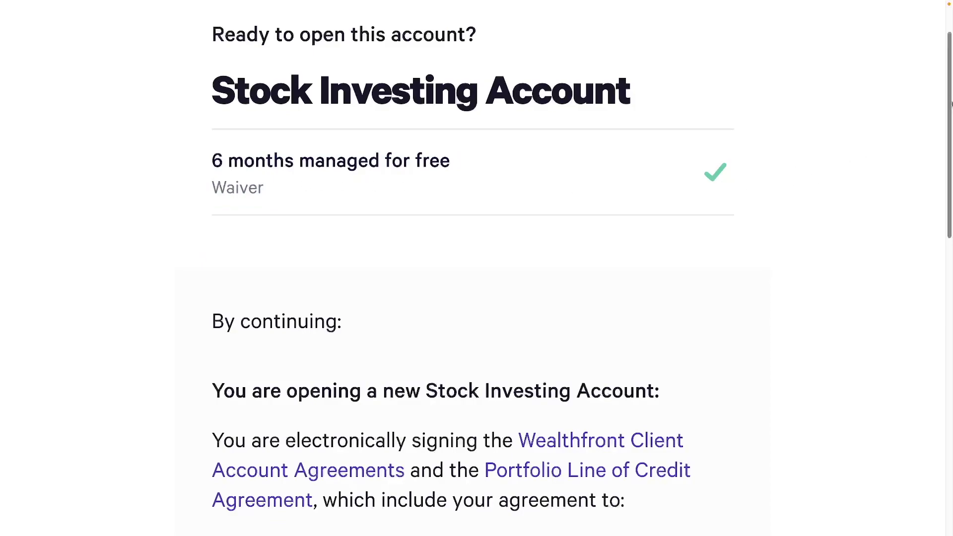
{"action": "scroll", "coordinate": [943, 74], "scroll_direction": "up", "scroll_amount": 2}
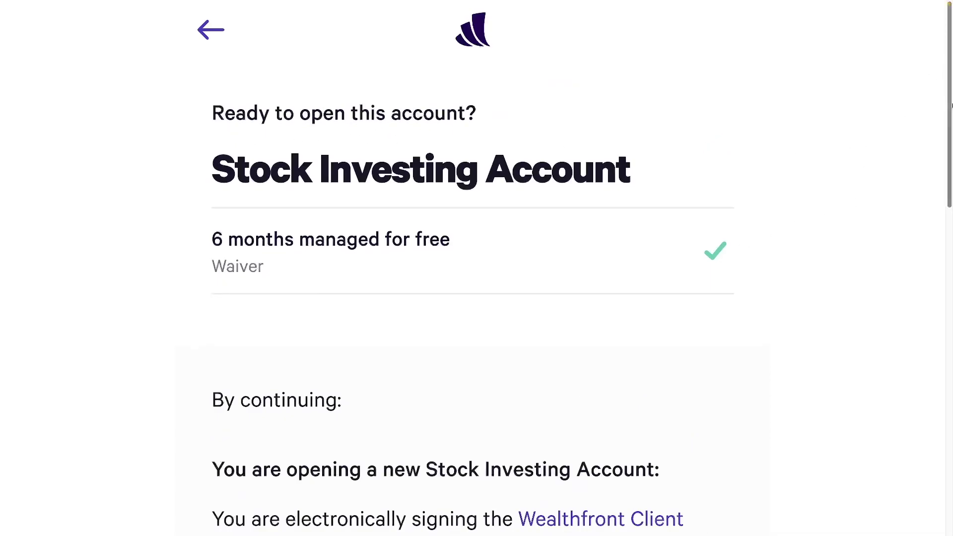
{"action": "scroll", "coordinate": [938, 226], "scroll_direction": "down", "scroll_amount": 6}
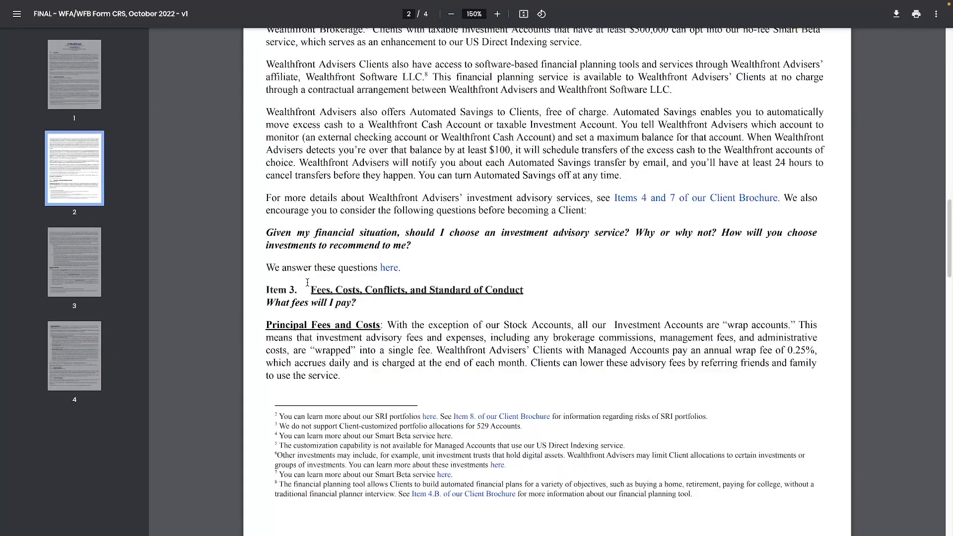
Highlight the Stock Accounts exception and the single wrapped-fee text in the Form CRS fees section.
{"action": "left_click_drag", "start_coordinate": [386, 325], "coordinate": [562, 326]}
{"action": "left_click", "coordinate": [393, 321]}
{"action": "left_click_drag", "start_coordinate": [392, 321], "coordinate": [572, 326]}
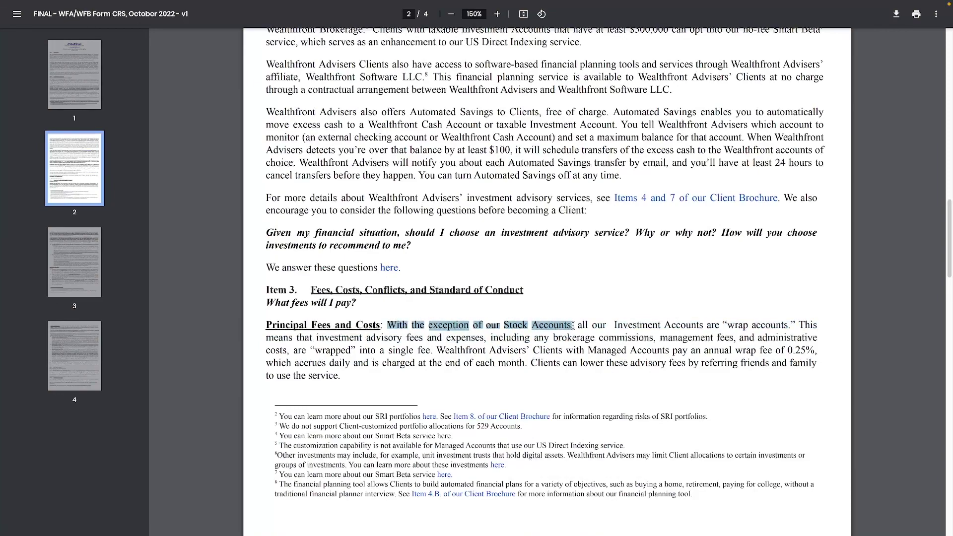
{"action": "left_click_drag", "start_coordinate": [573, 325], "coordinate": [765, 322]}
{"action": "left_click_drag", "start_coordinate": [450, 350], "coordinate": [823, 346]}
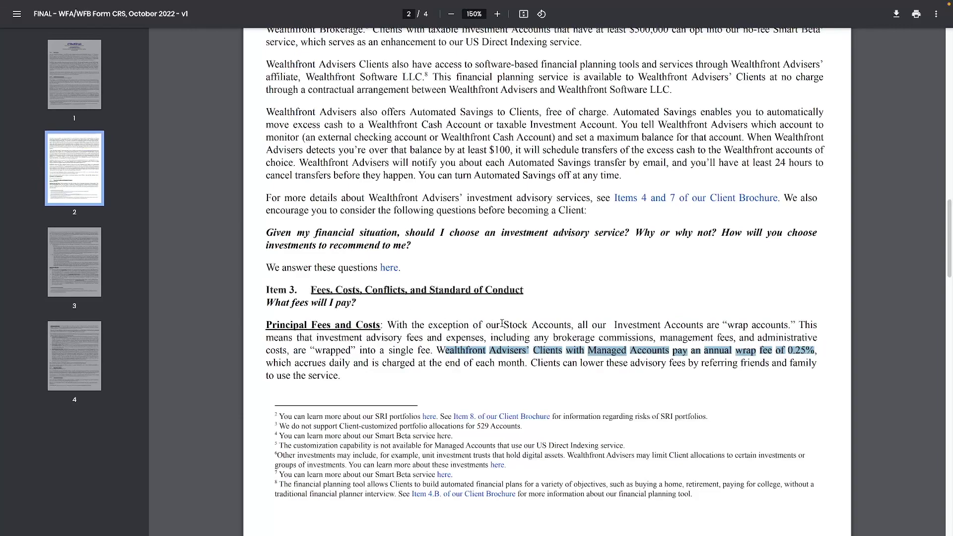
{"action": "left_click_drag", "start_coordinate": [503, 325], "coordinate": [572, 323]}
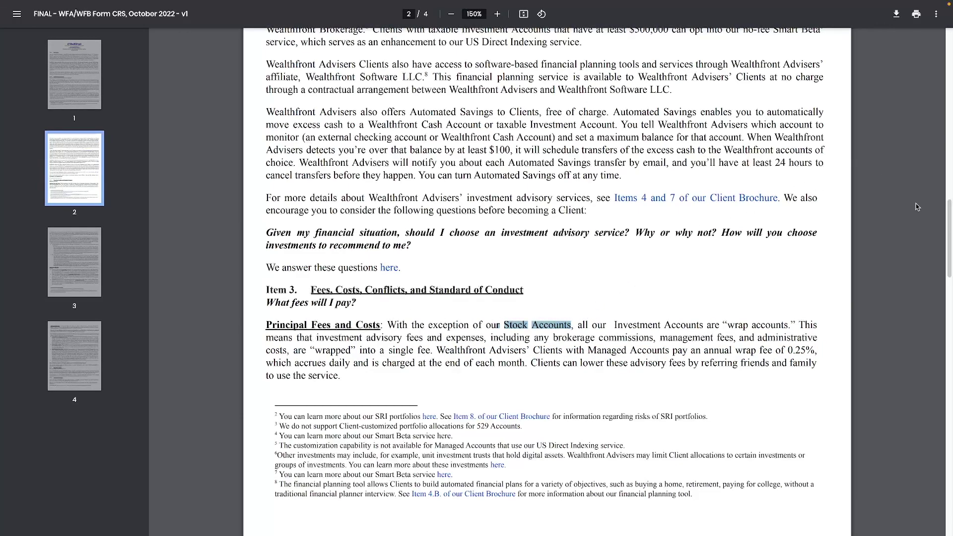
{"action": "scroll", "coordinate": [949, 220], "scroll_direction": "down", "scroll_amount": 5}
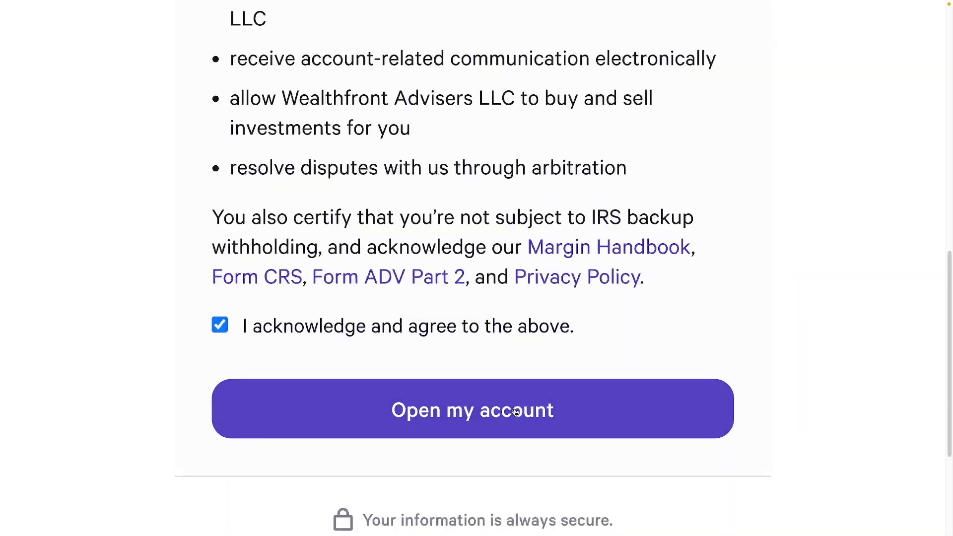
Submit the account application, skip inviting friends, and dismiss the satisfaction survey.
{"action": "left_click", "coordinate": [516, 413]}
{"action": "scroll", "coordinate": [472, 269], "scroll_direction": "down", "scroll_amount": 5}
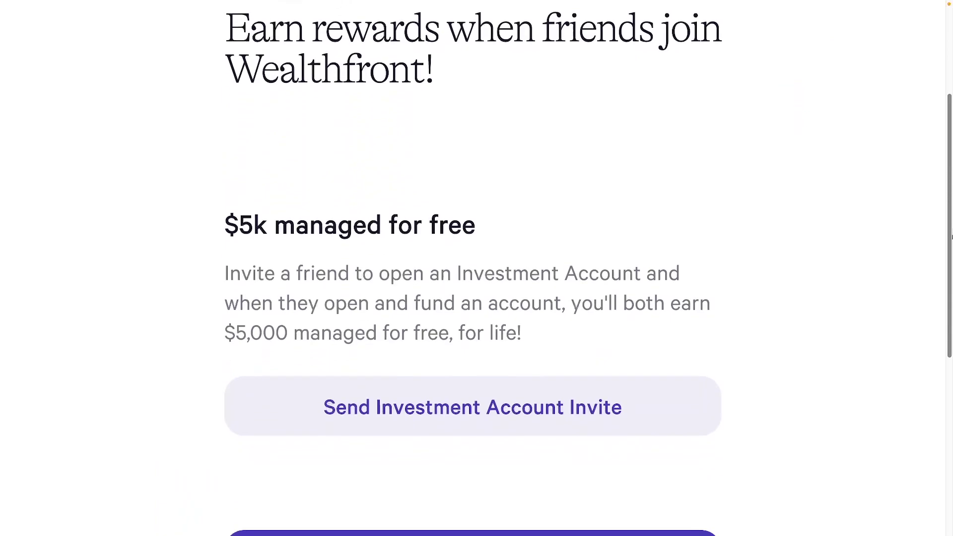
{"action": "scroll", "coordinate": [472, 268], "scroll_direction": "down", "scroll_amount": 3}
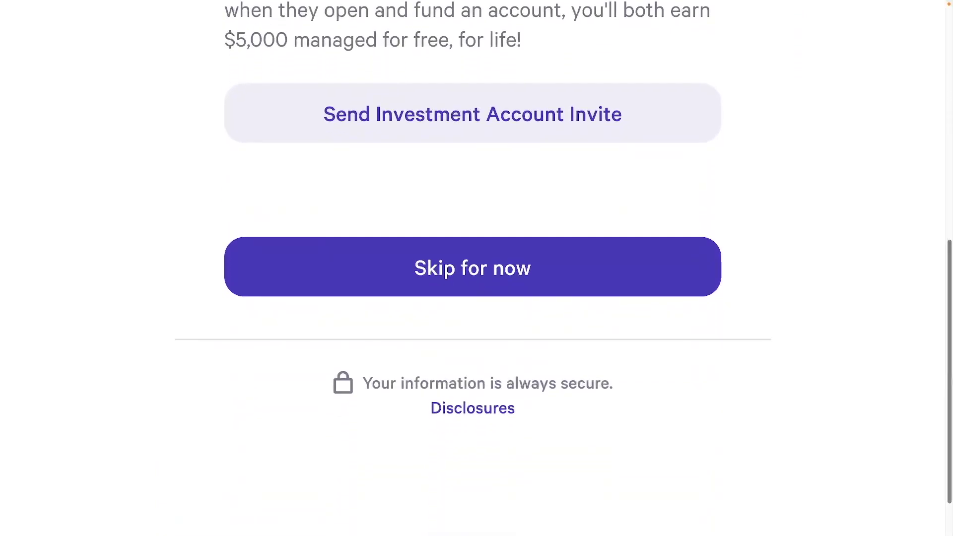
{"action": "left_click", "coordinate": [552, 269]}
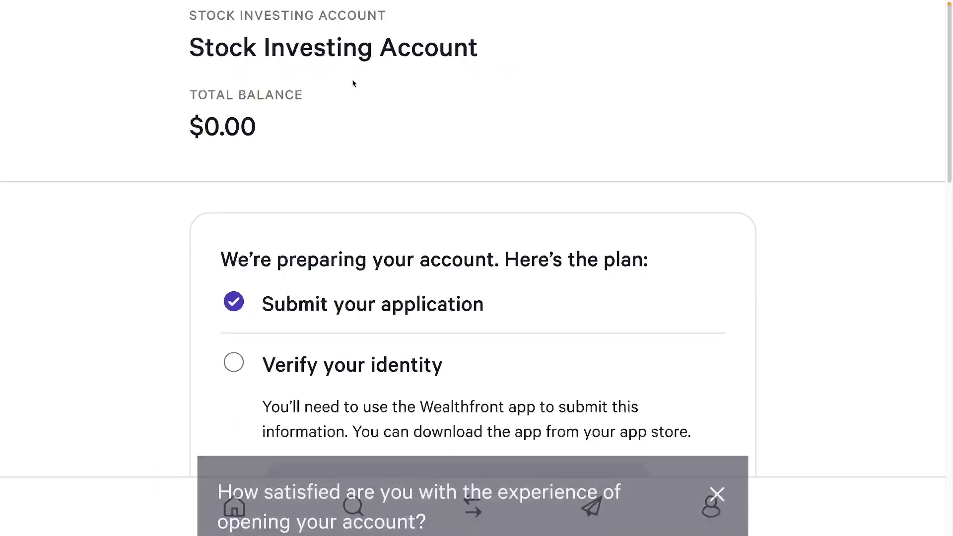
{"action": "key", "text": "Escape"}
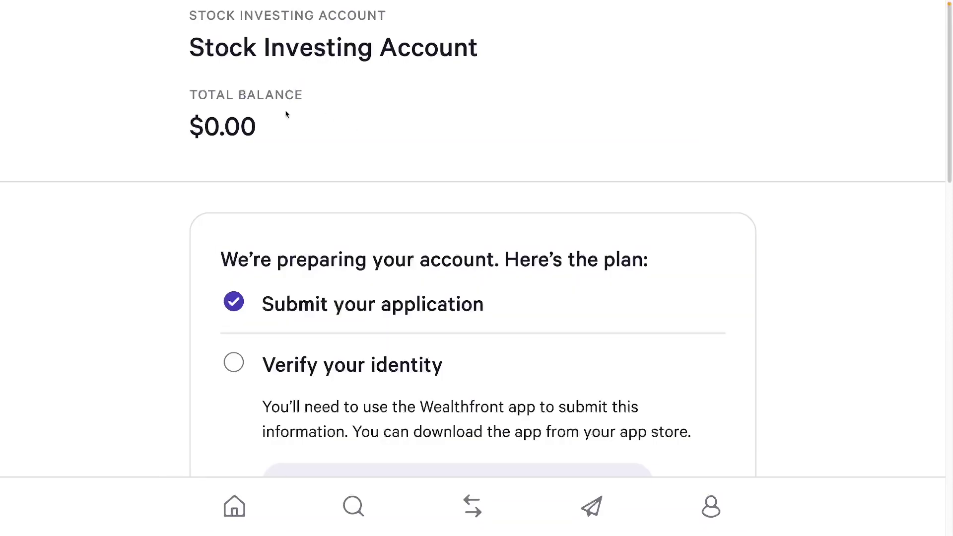
Dismiss the designate-beneficiaries suggestion on the account page and scroll back up.
{"action": "left_click_drag", "start_coordinate": [945, 84], "coordinate": [950, 110]}
{"action": "scroll", "coordinate": [422, 161], "scroll_direction": "down", "scroll_amount": 3}
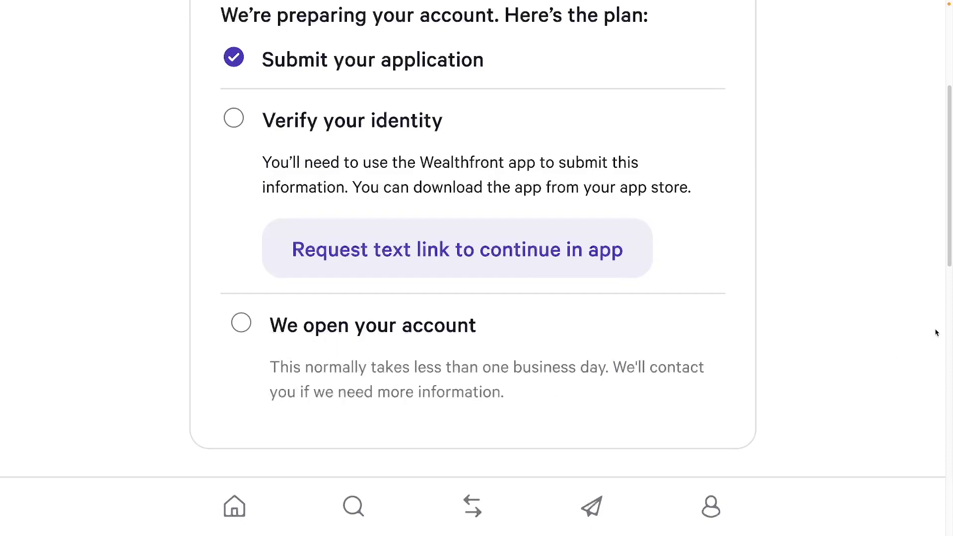
{"action": "scroll", "coordinate": [950, 250], "scroll_direction": "down", "scroll_amount": 7}
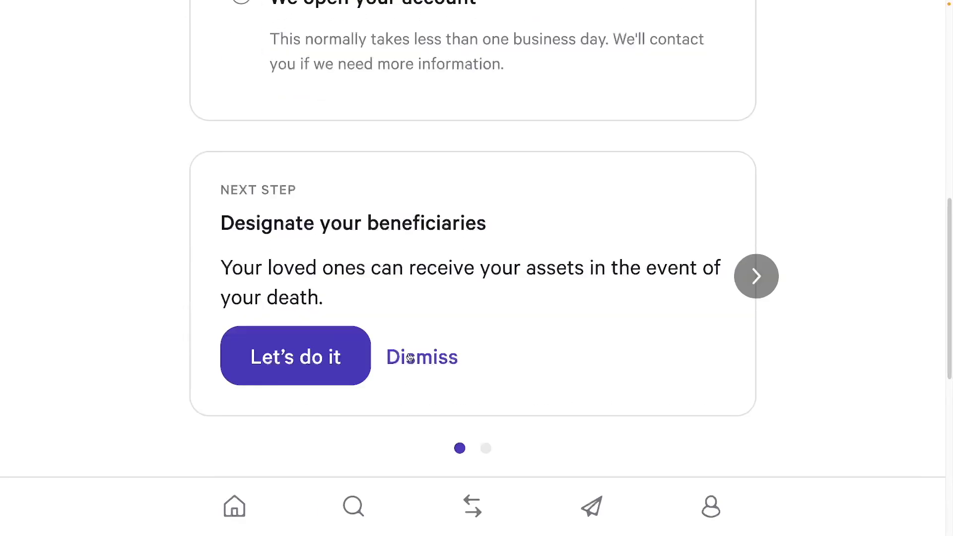
{"action": "left_click", "coordinate": [410, 358]}
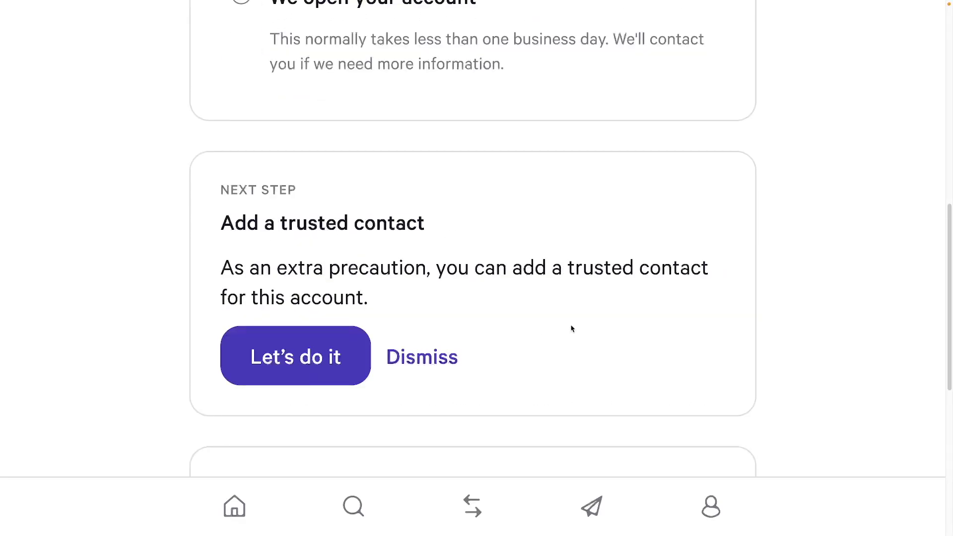
{"action": "scroll", "coordinate": [572, 328], "scroll_direction": "up", "scroll_amount": 10}
{"action": "scroll", "coordinate": [923, 213], "scroll_direction": "down", "scroll_amount": 12}
{"action": "scroll", "coordinate": [886, 427], "scroll_direction": "down", "scroll_amount": 2}
{"action": "scroll", "coordinate": [883, 228], "scroll_direction": "up", "scroll_amount": 12}
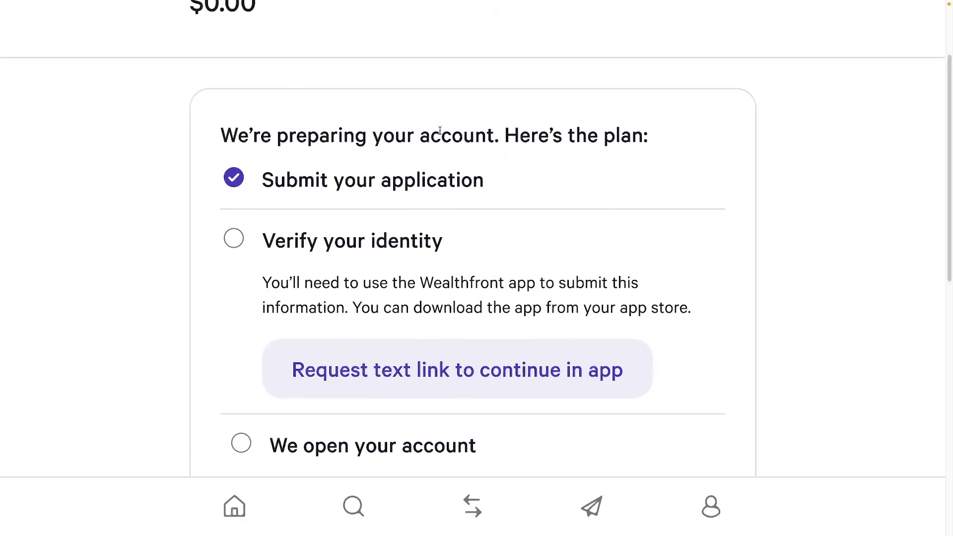
Request a text link to continue in the app, then proceed to photographing the ID.
{"action": "left_click", "coordinate": [340, 377]}
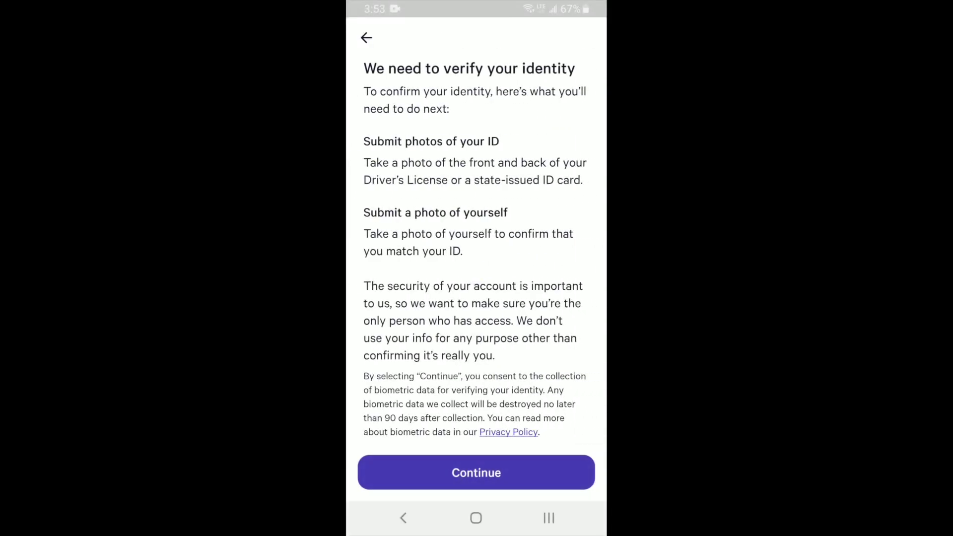
{"action": "left_click", "coordinate": [477, 472]}
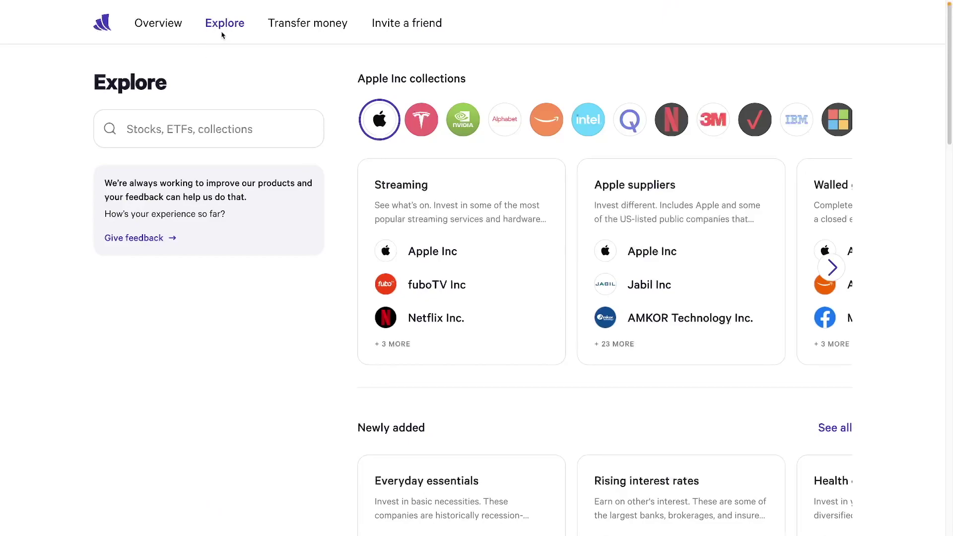
Start a $50 investment in all 6 Streaming stocks, using a custom split that adjusts Apple's share.
{"action": "left_click", "coordinate": [426, 219]}
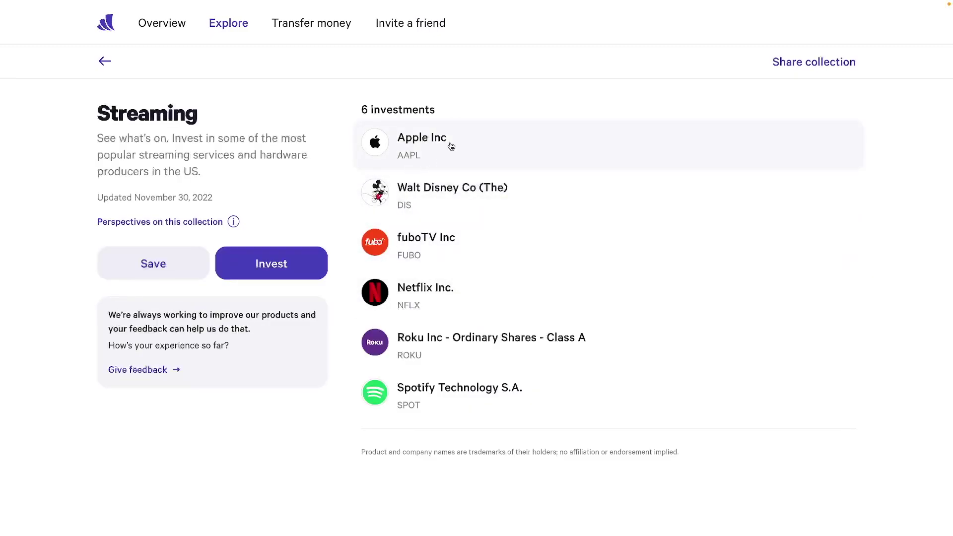
{"action": "left_click", "coordinate": [295, 266]}
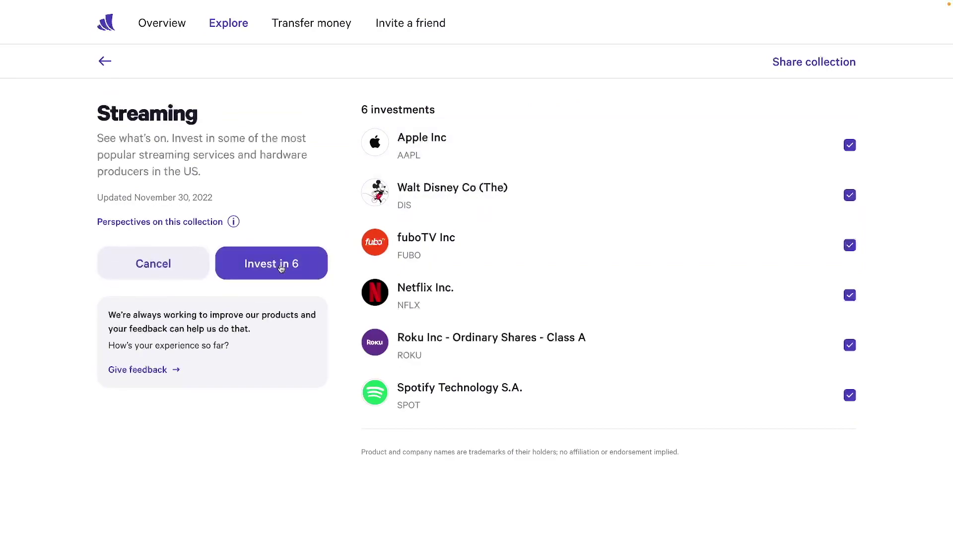
{"action": "left_click", "coordinate": [308, 266]}
{"action": "left_click", "coordinate": [418, 194]}
{"action": "type", "text": "50"}
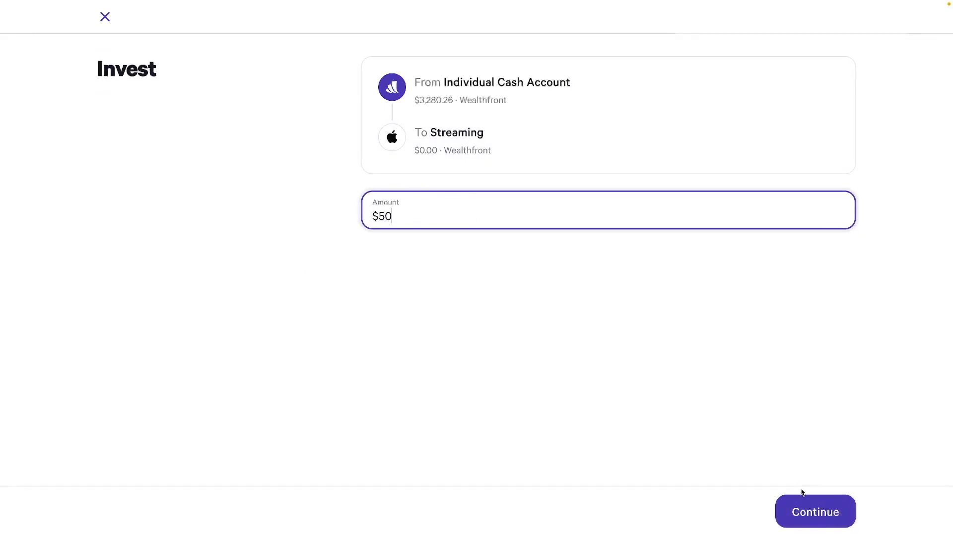
{"action": "left_click", "coordinate": [804, 507]}
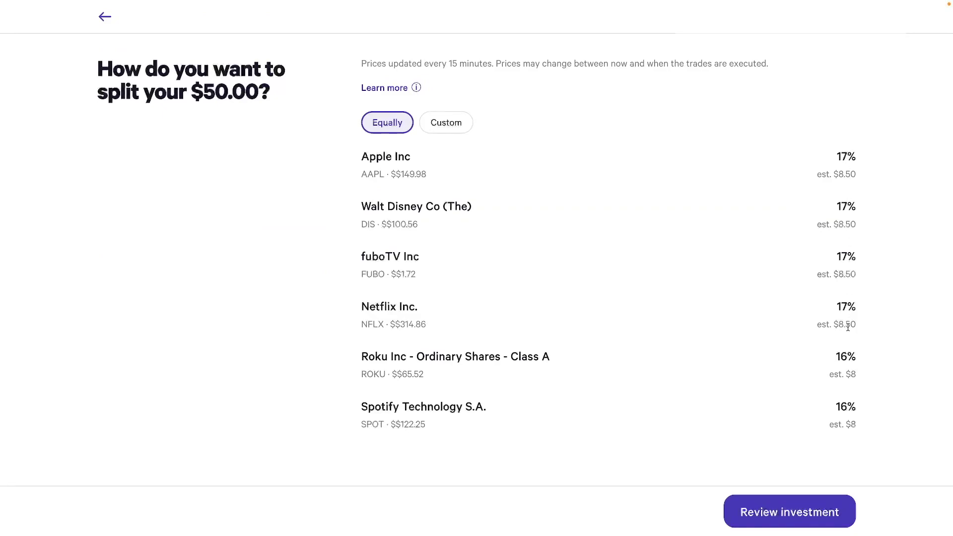
{"action": "left_click", "coordinate": [436, 124]}
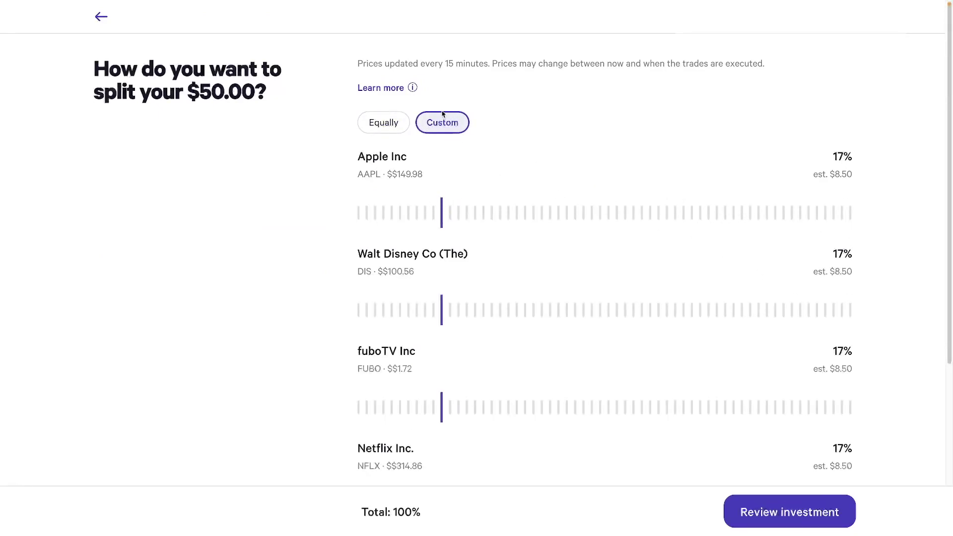
{"action": "left_click_drag", "start_coordinate": [442, 212], "coordinate": [470, 213]}
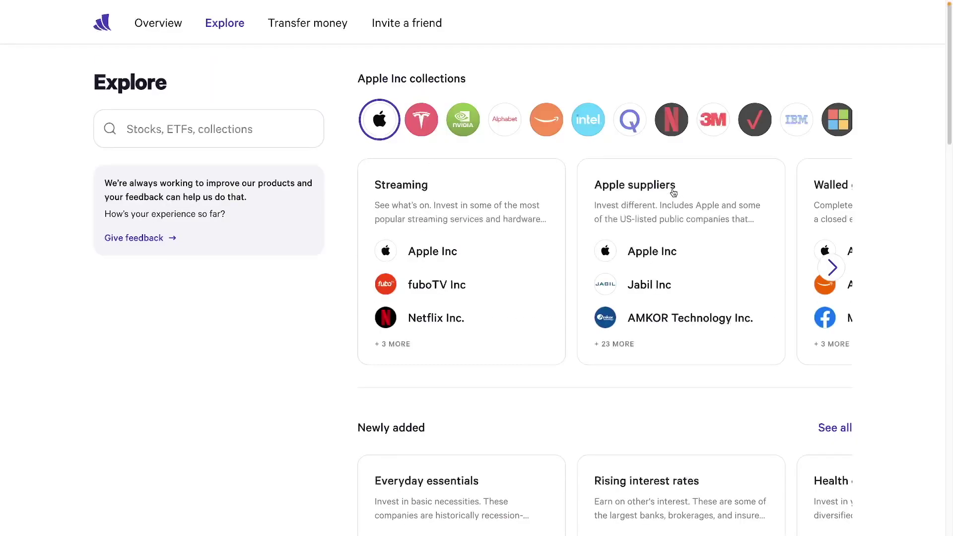
Browse the Apple suppliers collection and cycle through more Apple Inc collections, returning to Explore.
{"action": "left_click", "coordinate": [673, 193]}
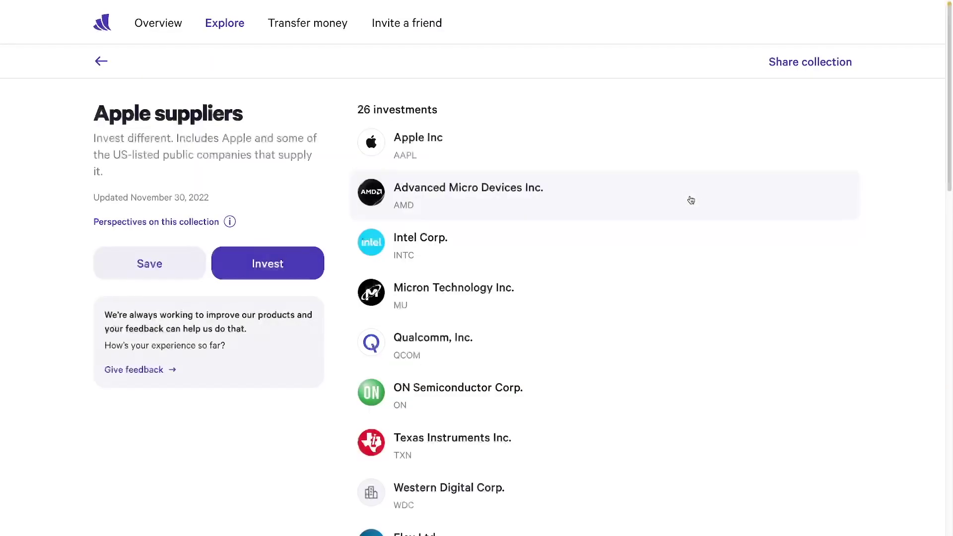
{"action": "scroll", "coordinate": [950, 184], "scroll_direction": "down", "scroll_amount": 3}
{"action": "left_click_drag", "start_coordinate": [949, 184], "coordinate": [911, 490]}
{"action": "key", "text": "alt+Left"}
{"action": "left_click", "coordinate": [832, 269]}
{"action": "left_click", "coordinate": [832, 269]}
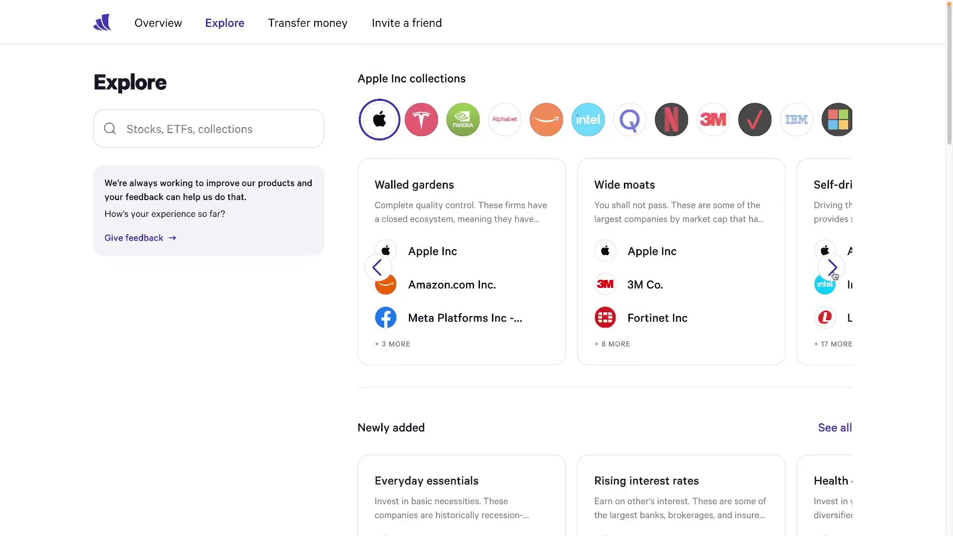
{"action": "left_click", "coordinate": [832, 273]}
{"action": "left_click", "coordinate": [832, 273]}
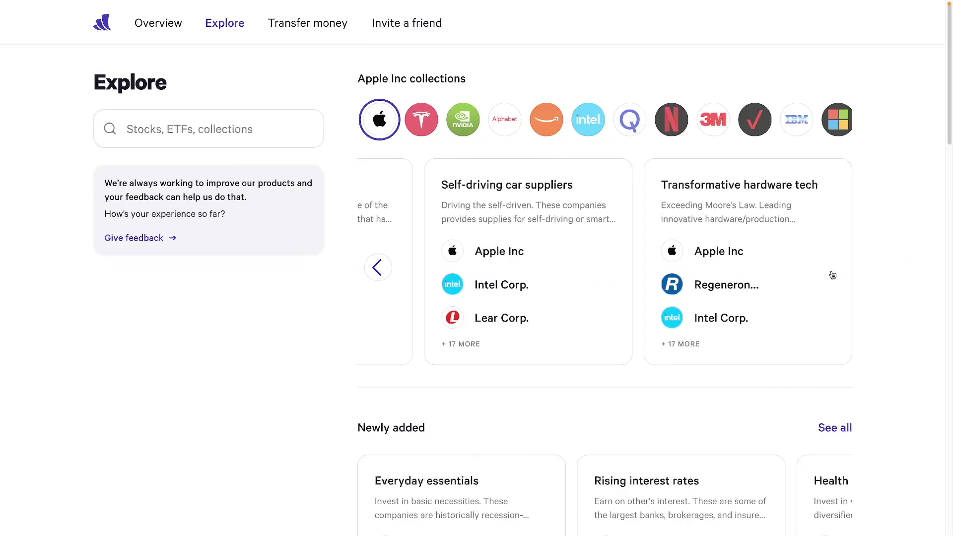
{"action": "left_click", "coordinate": [833, 275]}
{"action": "key", "text": "alt+Left"}
View Rising interest rates and Buybacks, page Unique sectors and automated portfolios to Direct Indexing, return to top.
{"action": "scroll", "coordinate": [799, 228], "scroll_direction": "down", "scroll_amount": 1}
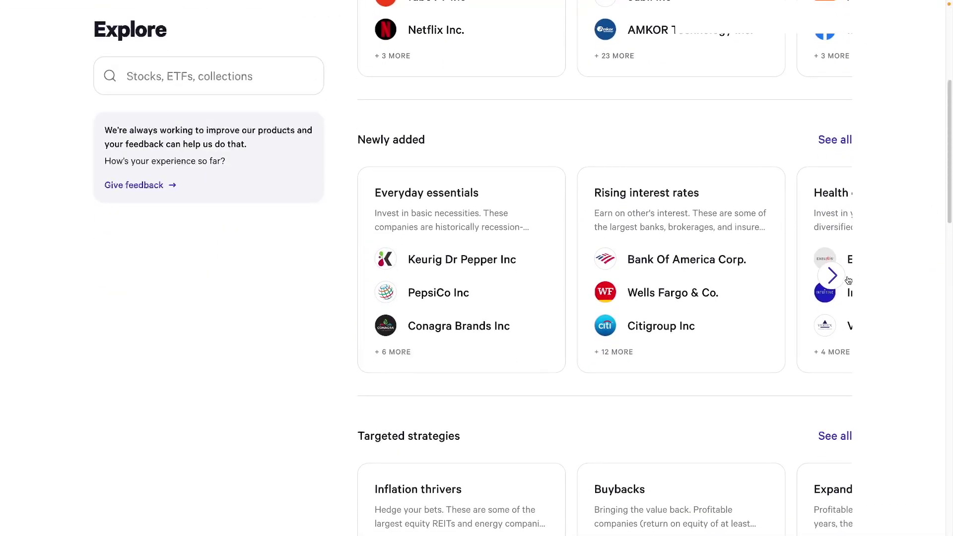
{"action": "left_click", "coordinate": [684, 262]}
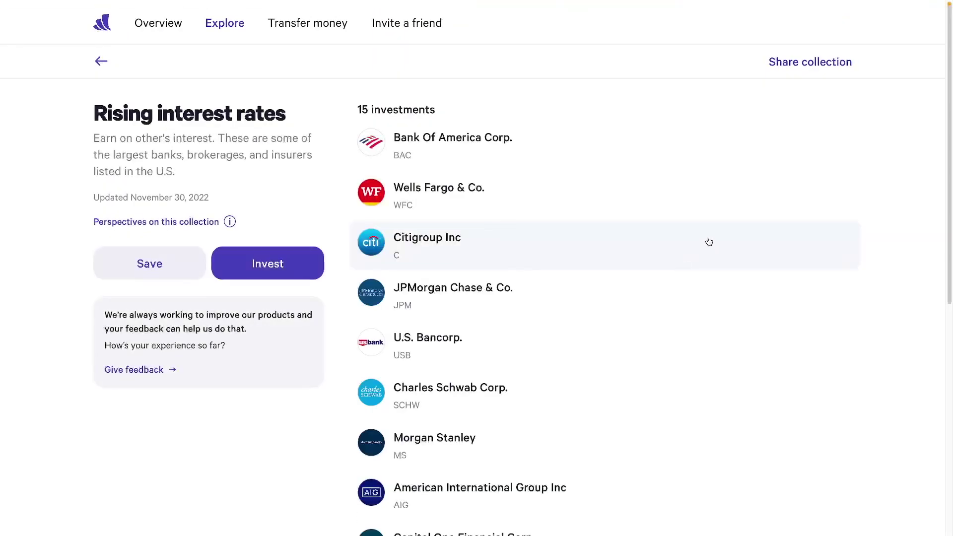
{"action": "scroll", "coordinate": [897, 282], "scroll_direction": "down", "scroll_amount": 3}
{"action": "key", "text": "alt+Left"}
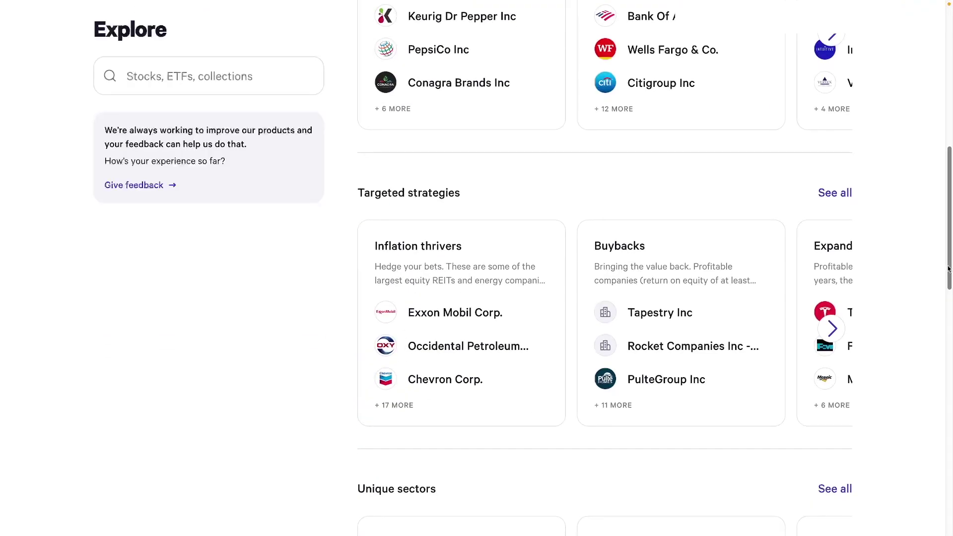
{"action": "left_click", "coordinate": [687, 342]}
{"action": "scroll", "coordinate": [931, 288], "scroll_direction": "down", "scroll_amount": 2}
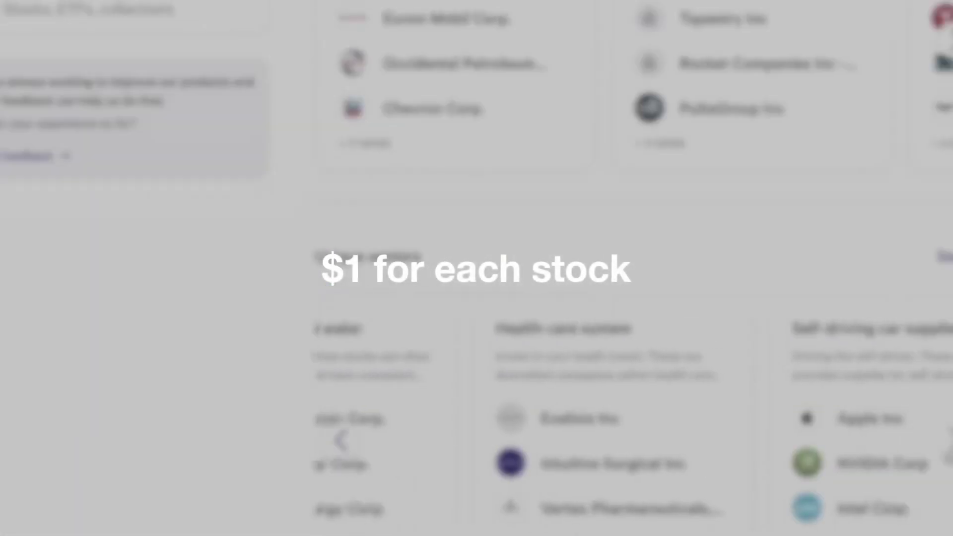
{"action": "scroll", "coordinate": [837, 164], "scroll_direction": "down", "scroll_amount": 5}
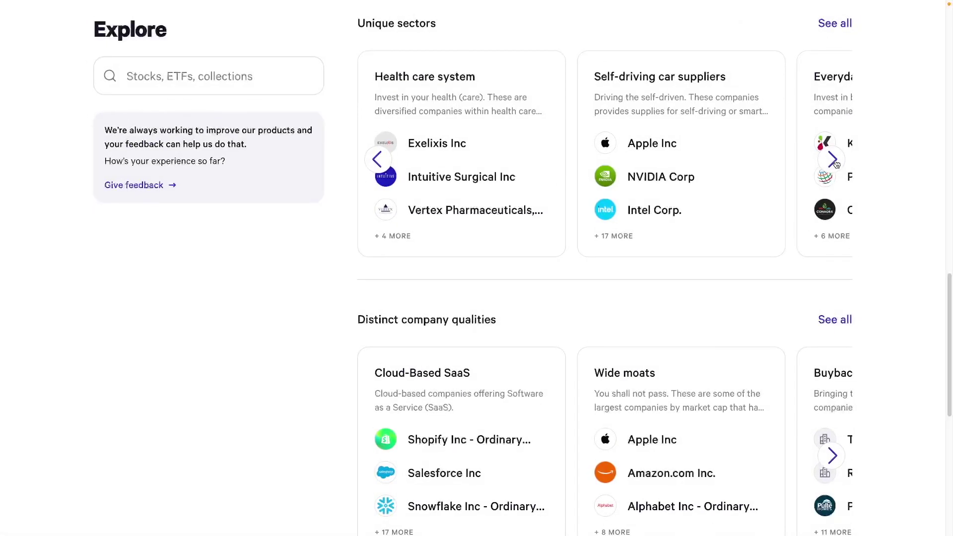
{"action": "left_click", "coordinate": [833, 159]}
{"action": "scroll", "coordinate": [837, 164], "scroll_direction": "down", "scroll_amount": 9}
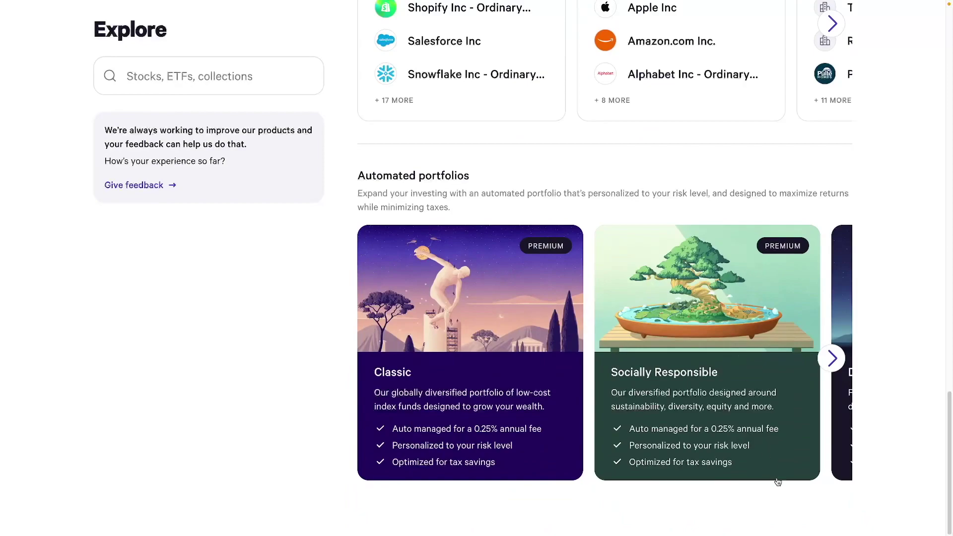
{"action": "left_click", "coordinate": [833, 362]}
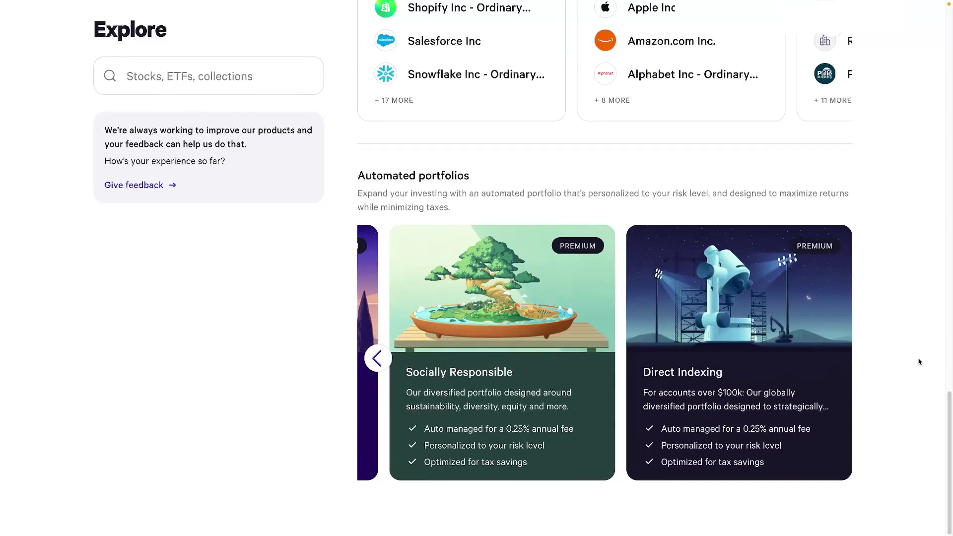
{"action": "left_click_drag", "start_coordinate": [946, 426], "coordinate": [907, 20]}
{"action": "left_click", "coordinate": [199, 128]}
{"action": "type", "text": "msft"}
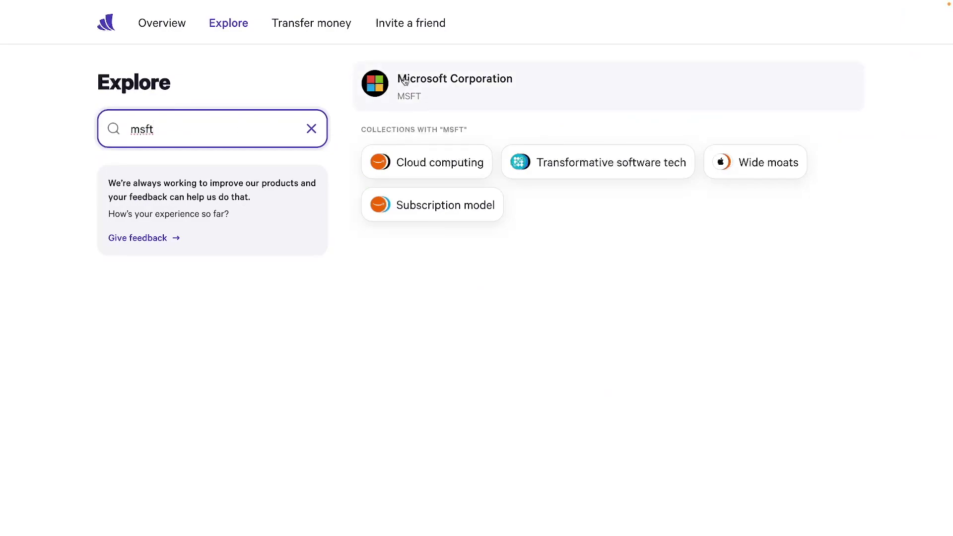
{"action": "left_click", "coordinate": [399, 80]}
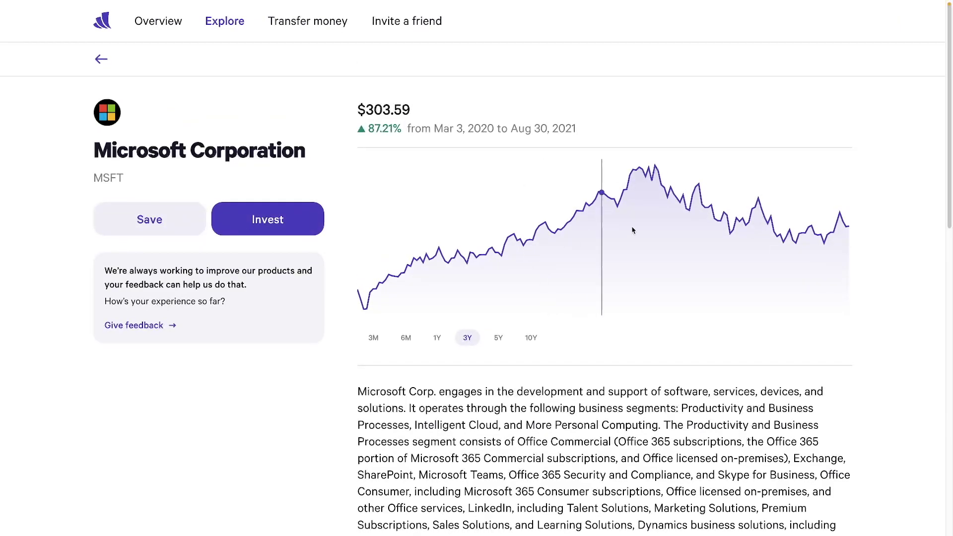
{"action": "left_click_drag", "start_coordinate": [950, 65], "coordinate": [950, 378]}
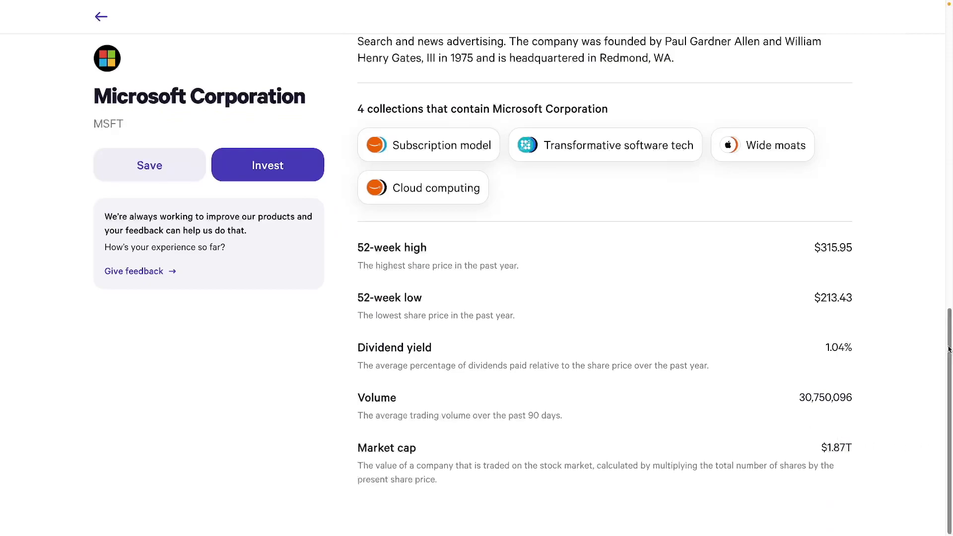
{"action": "left_click_drag", "start_coordinate": [949, 349], "coordinate": [948, 41]}
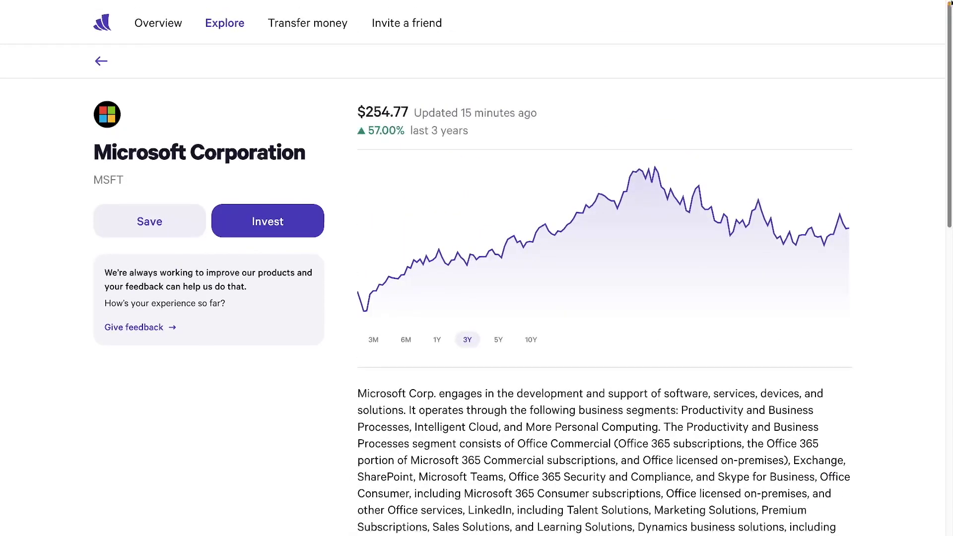
{"action": "left_click", "coordinate": [101, 62]}
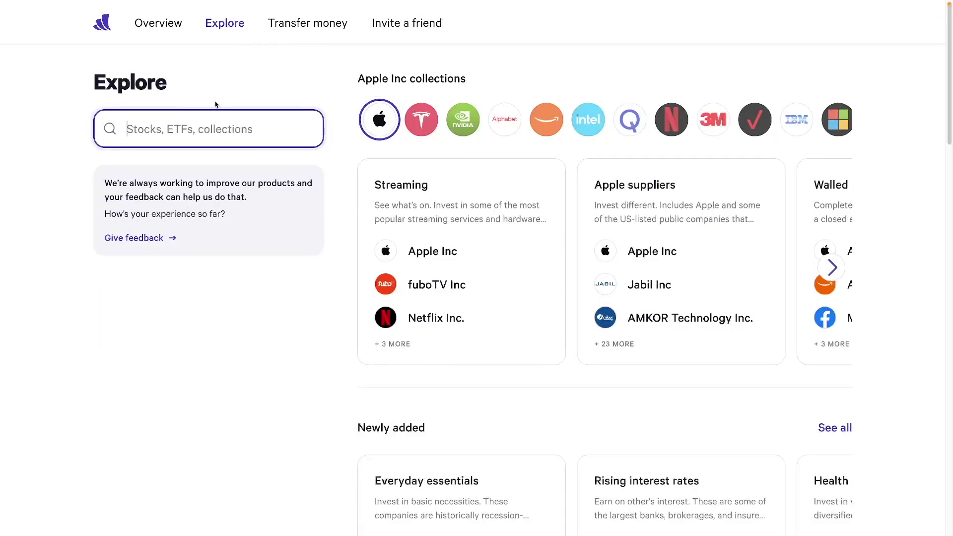
{"action": "type", "text": "VOO"}
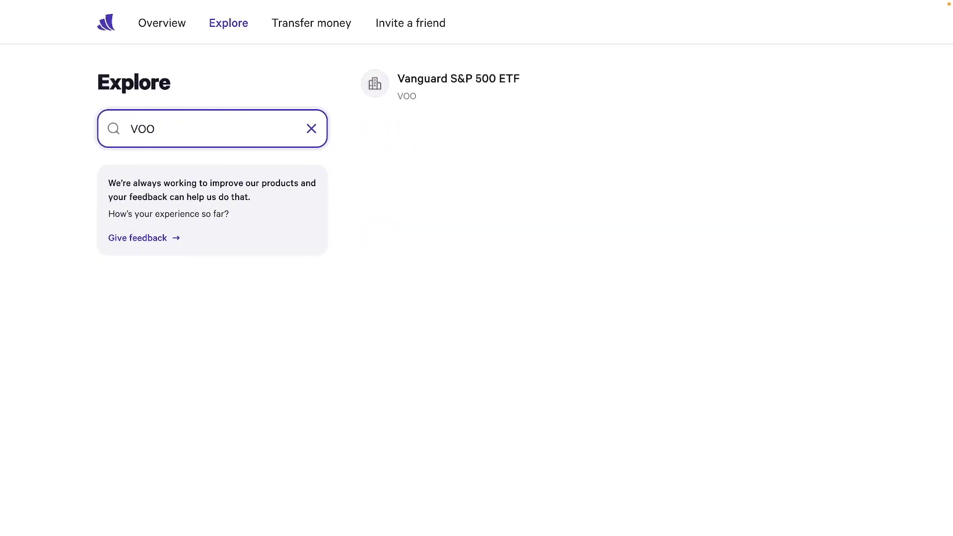
{"action": "key", "text": "BackSpace"}
{"action": "key", "text": "BackSpace"}
{"action": "key", "text": "BackSpace"}
{"action": "type", "text": "voo"}
{"action": "left_click", "coordinate": [407, 80]}
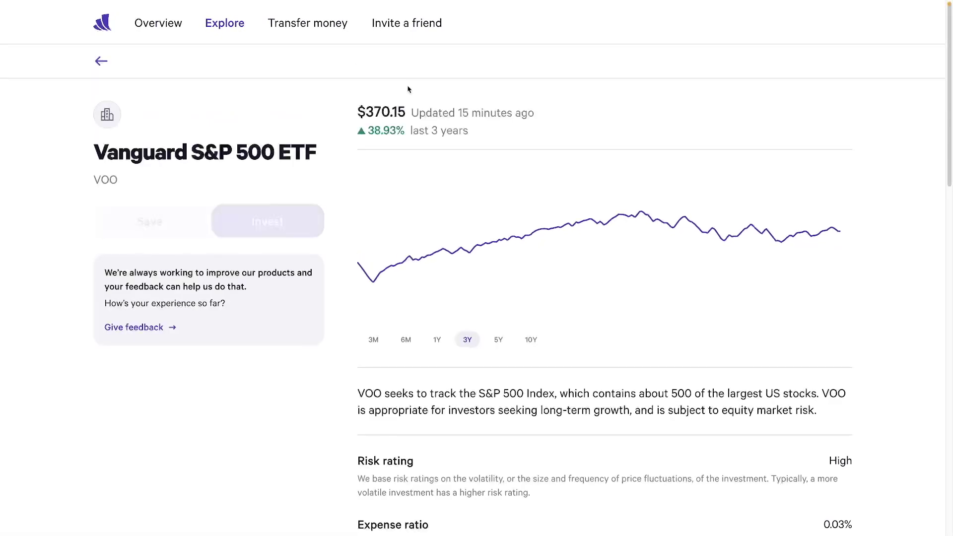
{"action": "key", "text": "alt+Left"}
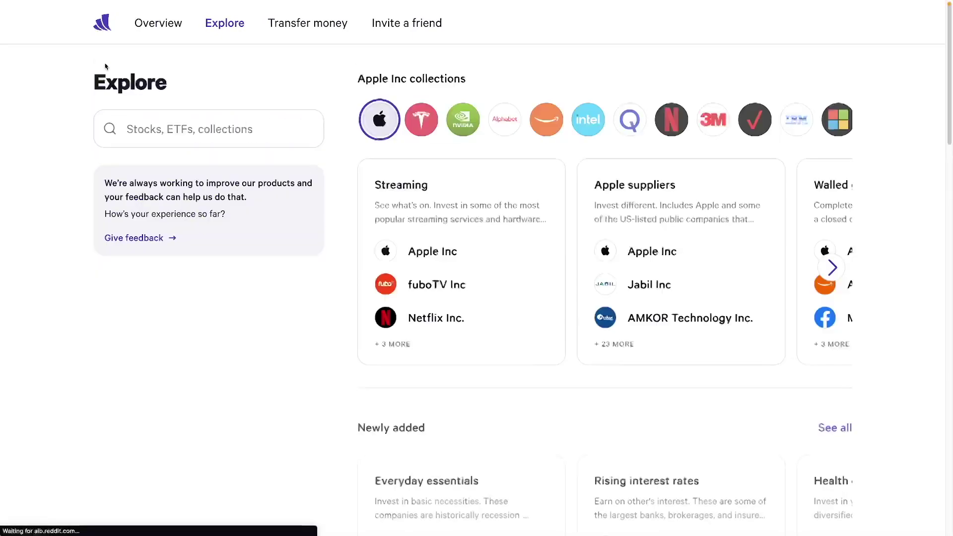
{"action": "left_click", "coordinate": [213, 123]}
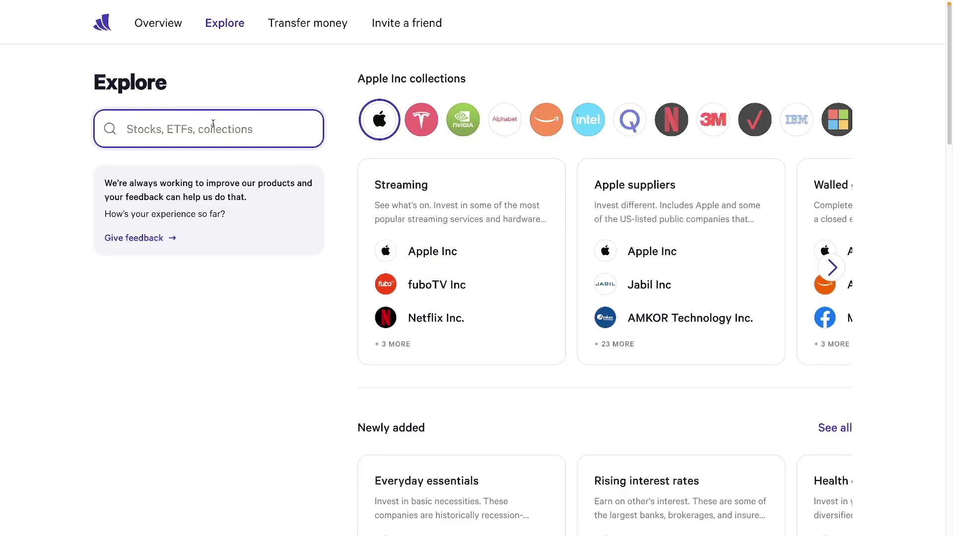
{"action": "type", "text": "ko"}
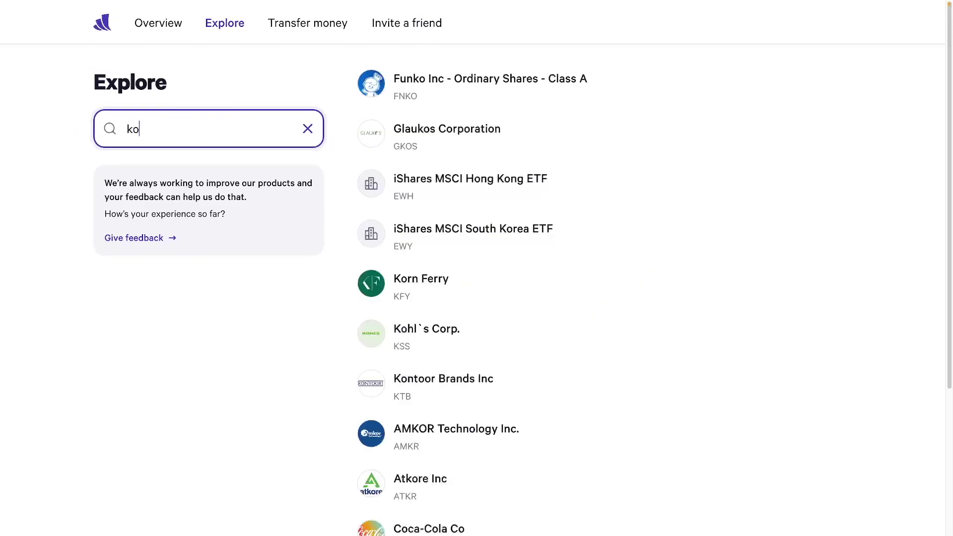
{"action": "key", "text": "BackSpace"}
{"action": "key", "text": "BackSpace"}
{"action": "type", "text": "KO"}
{"action": "left_click_drag", "start_coordinate": [948, 61], "coordinate": [948, 157]}
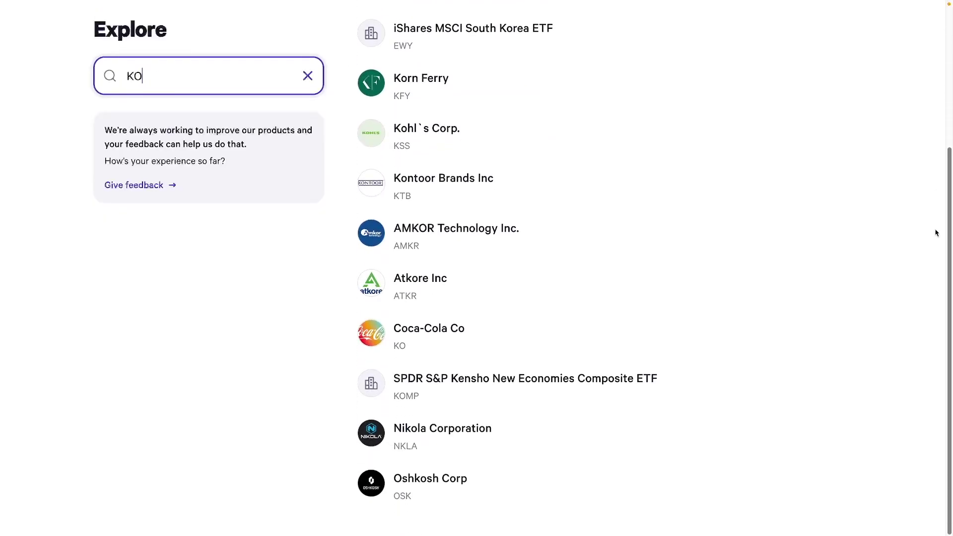
{"action": "left_click", "coordinate": [416, 341]}
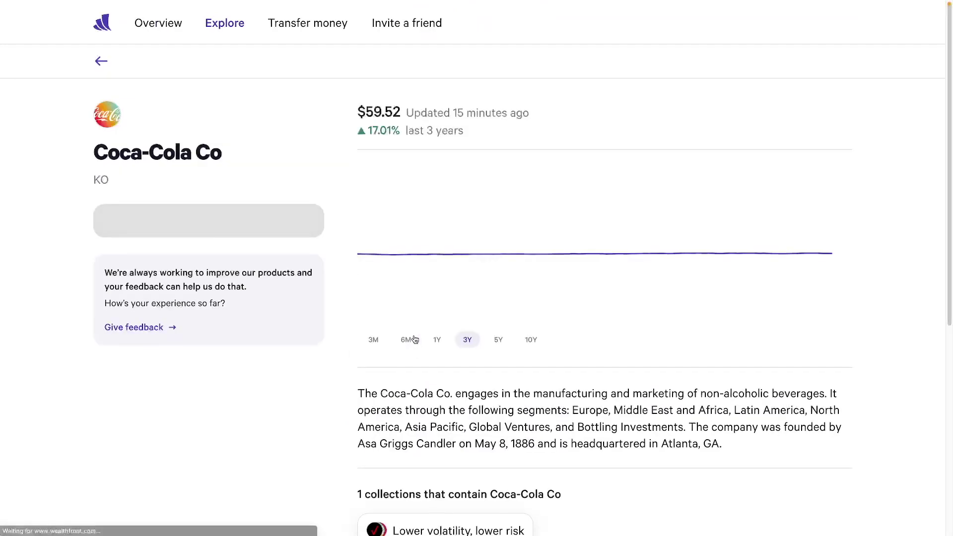
{"action": "left_click", "coordinate": [100, 60]}
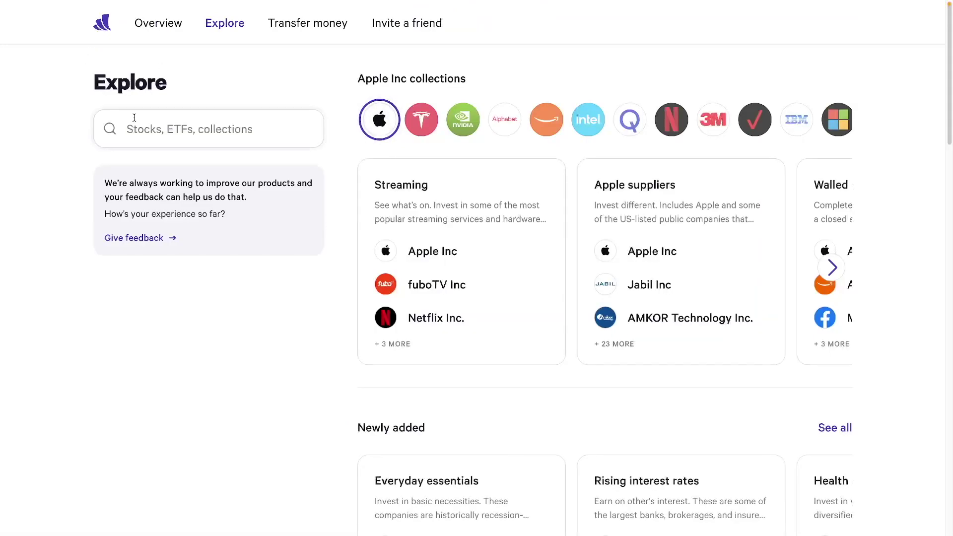
Search Explore for VGT, then IVV, then vanguard, scrolling through the vanguard results.
{"action": "left_click", "coordinate": [146, 125]}
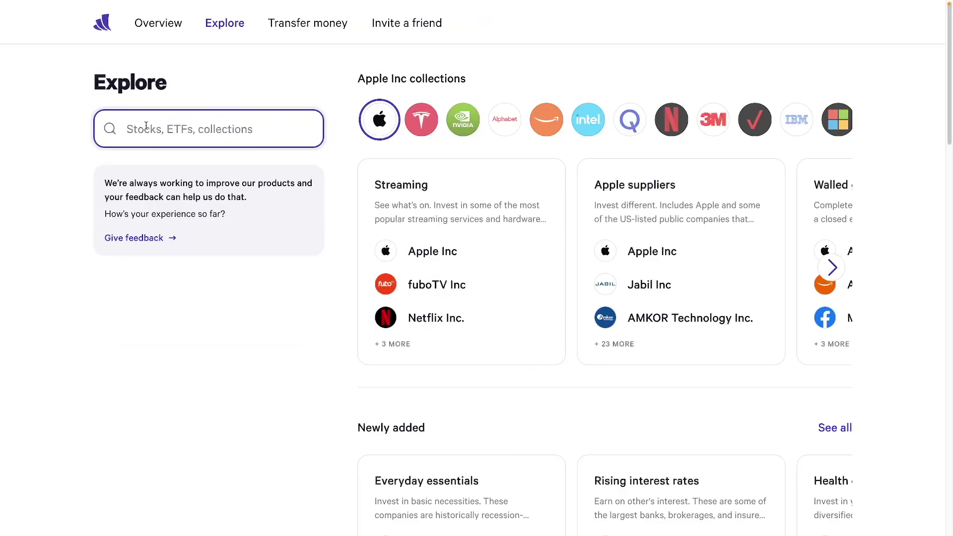
{"action": "type", "text": "V"}
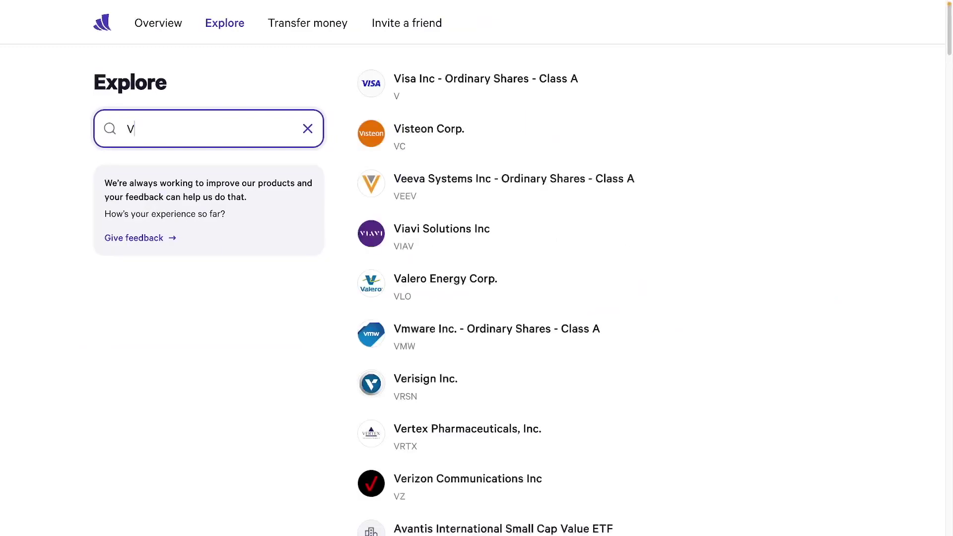
{"action": "type", "text": "GT"}
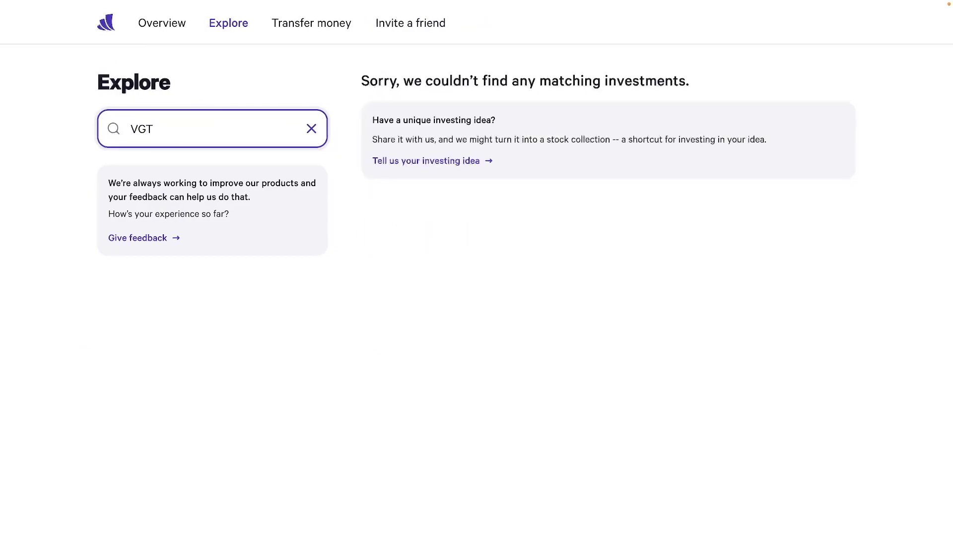
{"action": "key", "text": "BackSpace"}
{"action": "key", "text": "BackSpace"}
{"action": "key", "text": "BackSpace"}
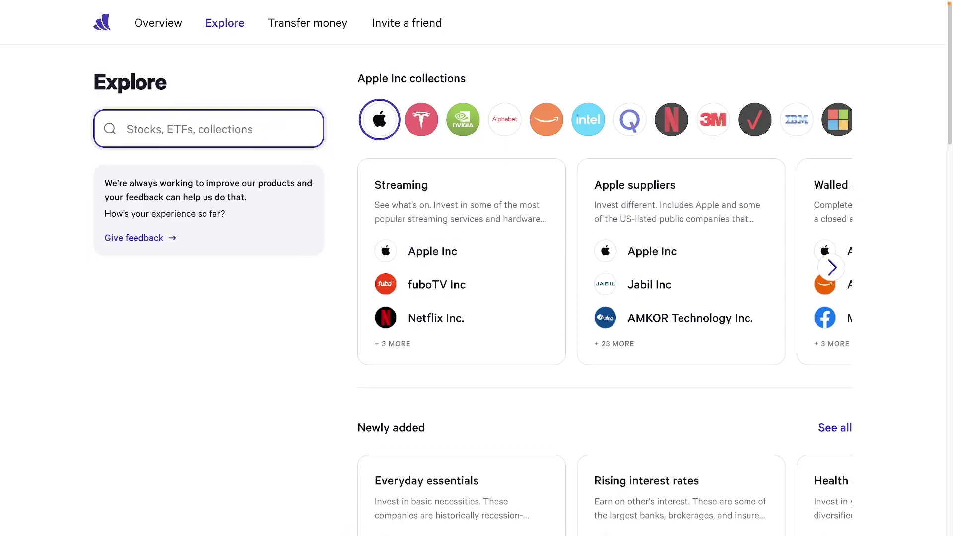
{"action": "type", "text": "I"}
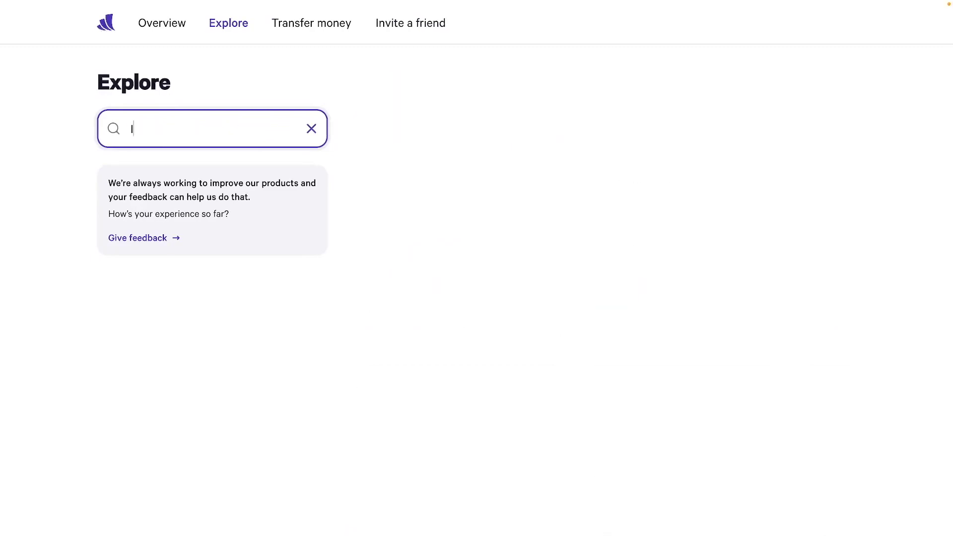
{"action": "type", "text": "VV"}
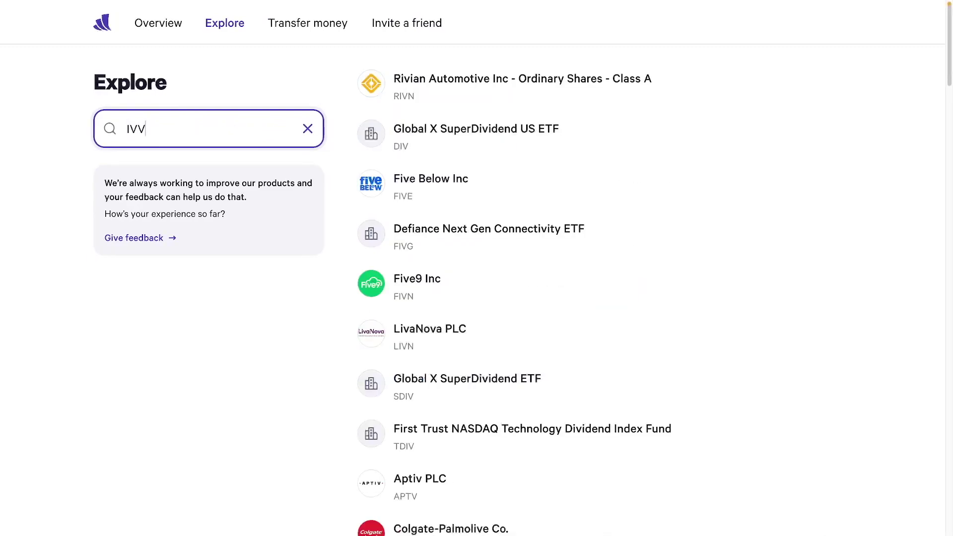
{"action": "key", "text": "BackSpace"}
{"action": "key", "text": "BackSpace"}
{"action": "key", "text": "BackSpace"}
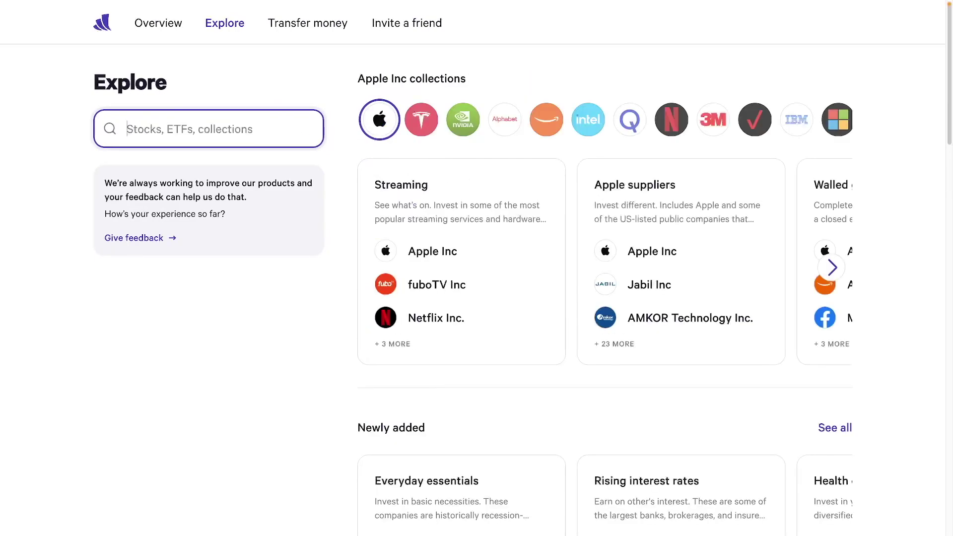
{"action": "type", "text": "vanguard"}
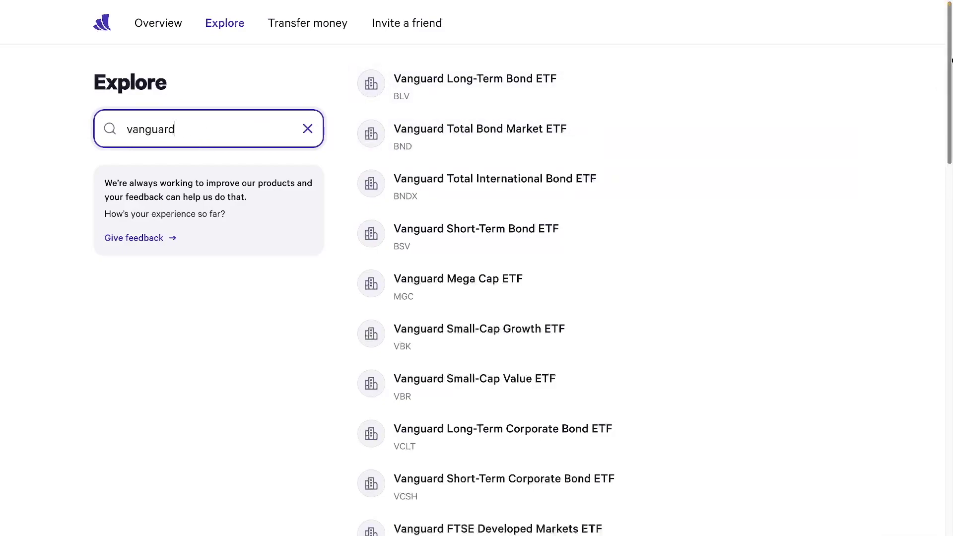
{"action": "left_click_drag", "start_coordinate": [950, 58], "coordinate": [948, 168]}
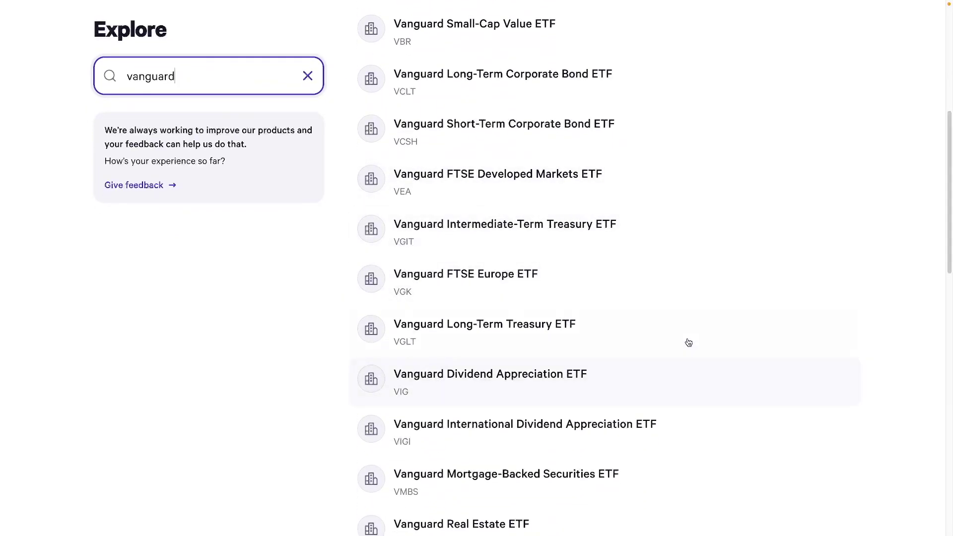
{"action": "left_click_drag", "start_coordinate": [943, 229], "coordinate": [930, 376]}
{"action": "scroll", "coordinate": [243, 125], "scroll_direction": "up", "scroll_amount": 10}
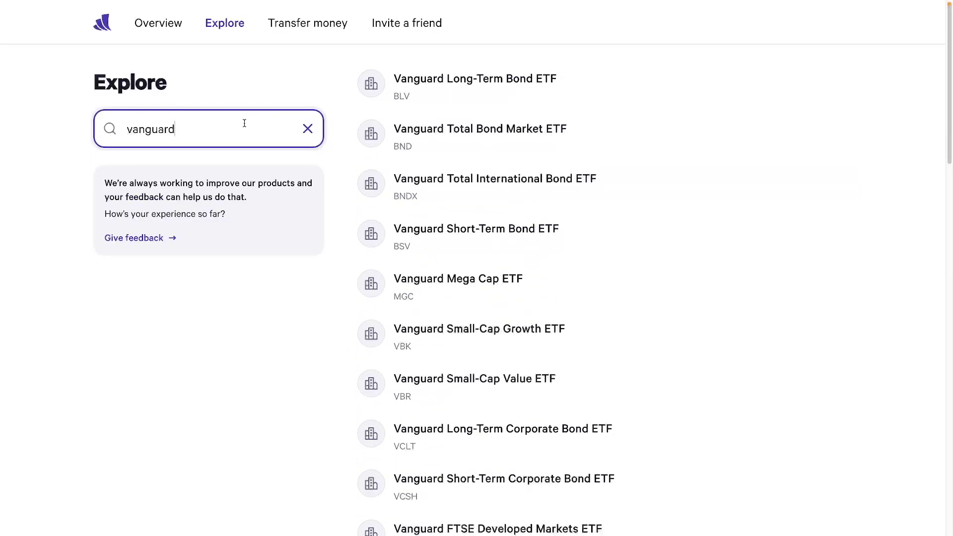
Search for vgt and then qqqm, and finally empty the search field.
{"action": "key", "text": "BackSpace"}
{"action": "key", "text": "BackSpace"}
{"action": "key", "text": "BackSpace"}
{"action": "key", "text": "BackSpace"}
{"action": "key", "text": "BackSpace"}
{"action": "key", "text": "BackSpace"}
{"action": "key", "text": "BackSpace"}
{"action": "key", "text": "BackSpace"}
{"action": "type", "text": "vgt"}
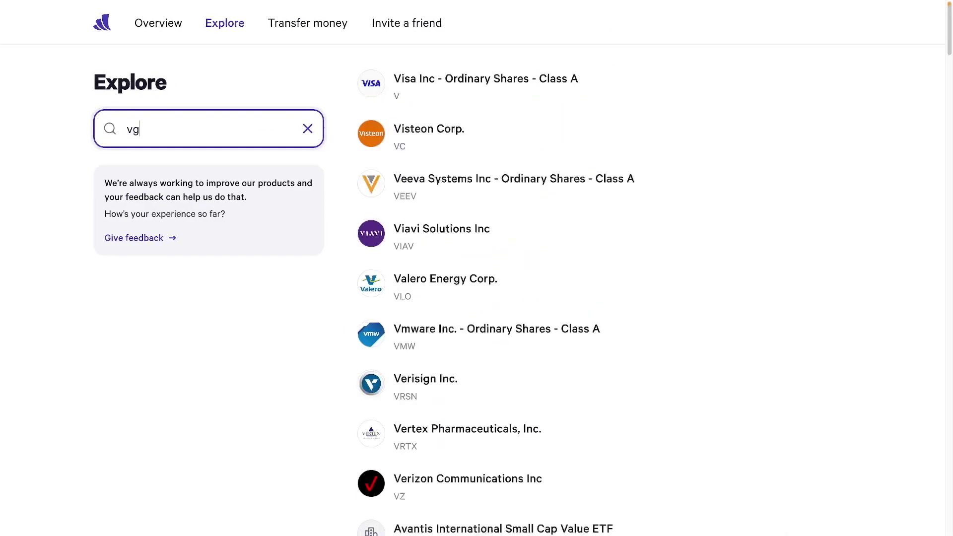
{"action": "key", "text": "BackSpace"}
{"action": "key", "text": "BackSpace"}
{"action": "key", "text": "BackSpace"}
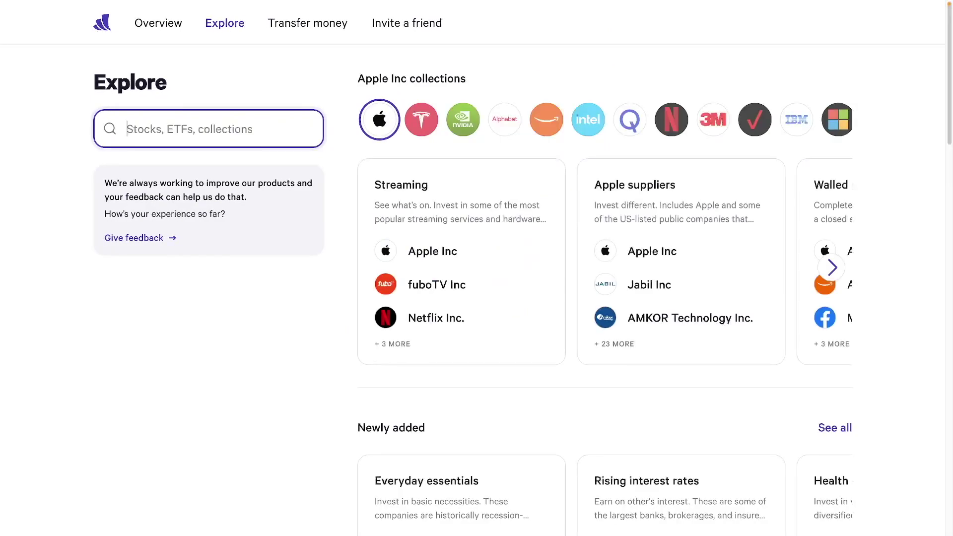
{"action": "type", "text": "qqq"}
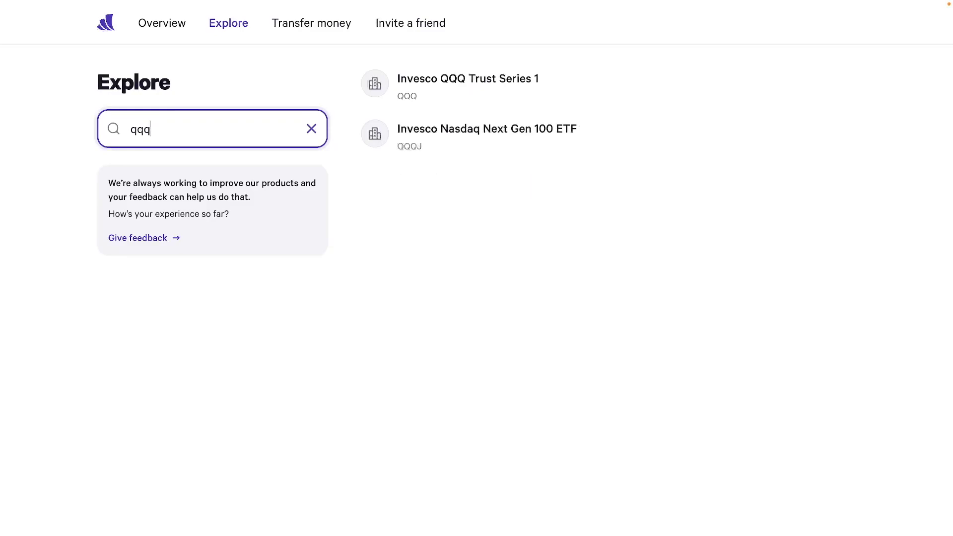
{"action": "type", "text": "m"}
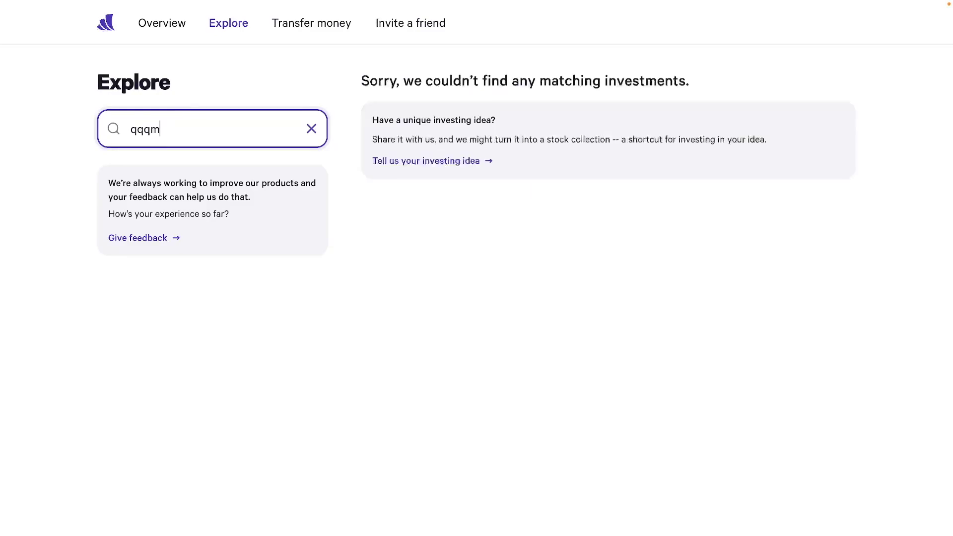
{"action": "key", "text": "BackSpace"}
{"action": "key", "text": "BackSpace"}
{"action": "key", "text": "BackSpace"}
{"action": "key", "text": "BackSpace"}
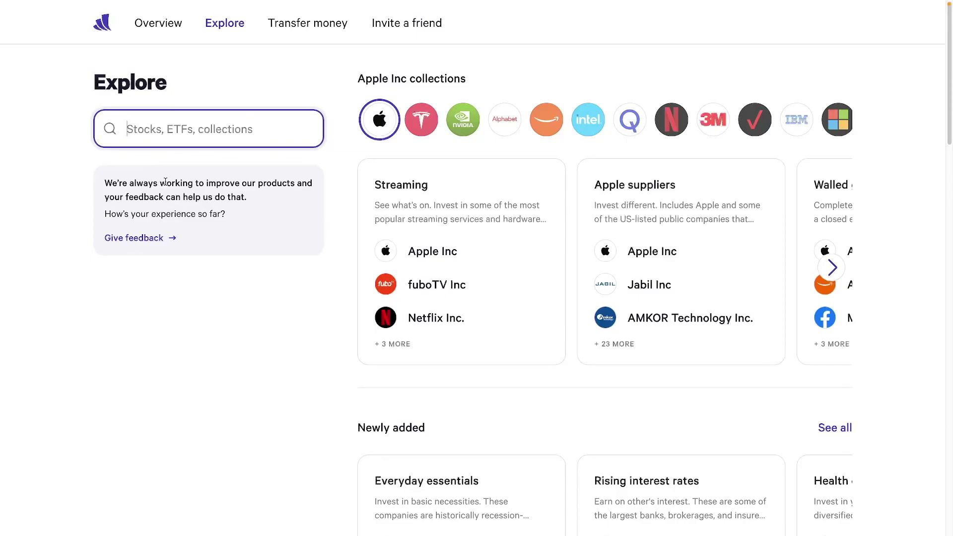
Open the Streaming collection, view Netflix Inc.'s price and performance details, then close them.
{"action": "left_click", "coordinate": [428, 321]}
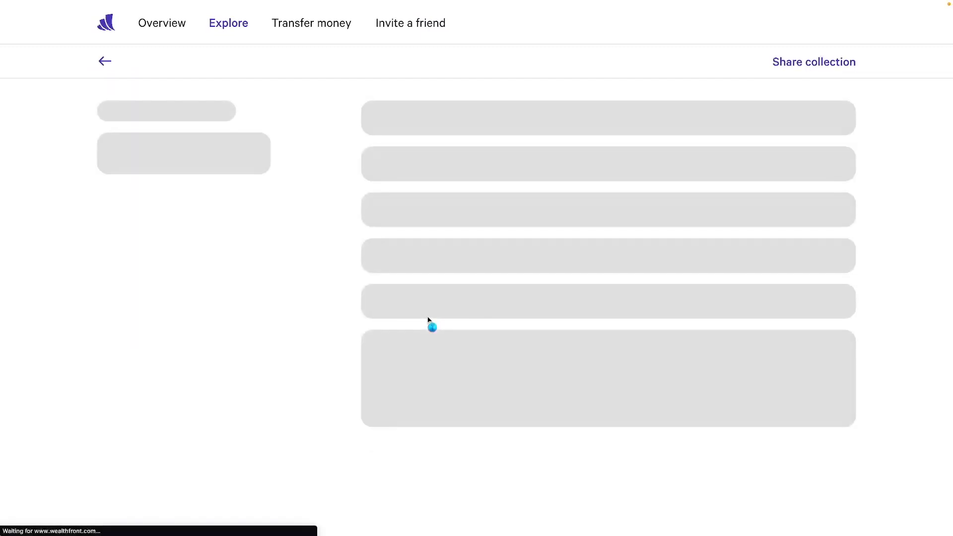
{"action": "left_click", "coordinate": [405, 288]}
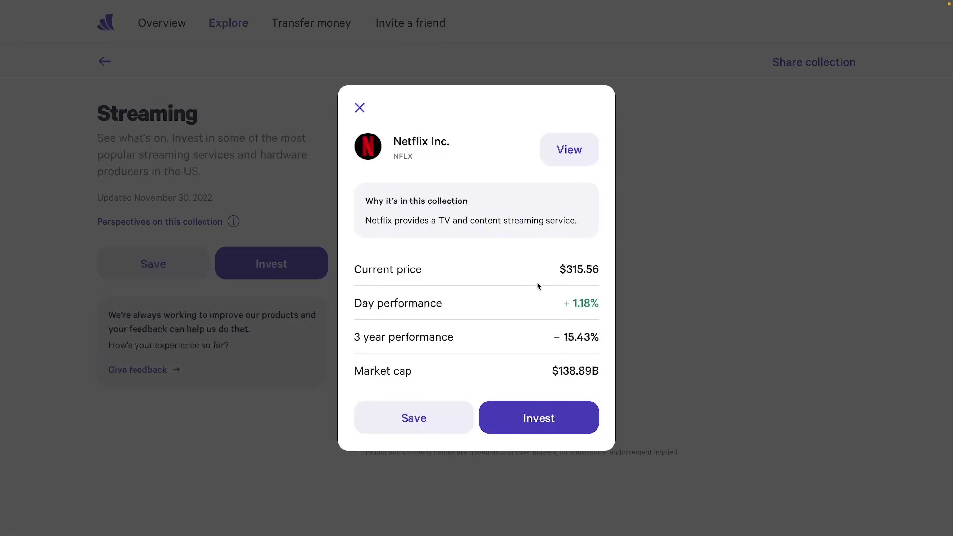
{"action": "left_click", "coordinate": [359, 109]}
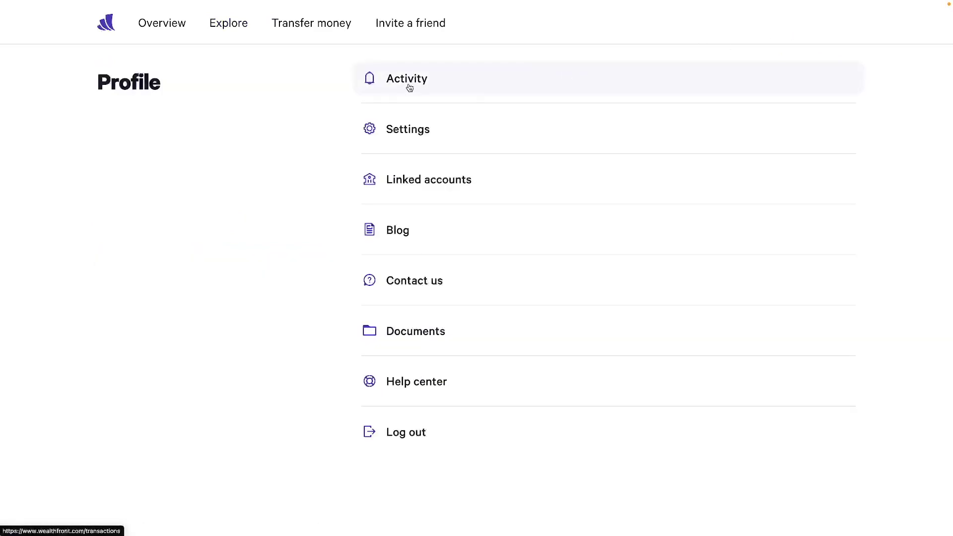
Filter Activity to the Stock Investing Account and review its transactions, including the $0.92 VOO buy.
{"action": "left_click", "coordinate": [409, 86]}
{"action": "left_click", "coordinate": [226, 179]}
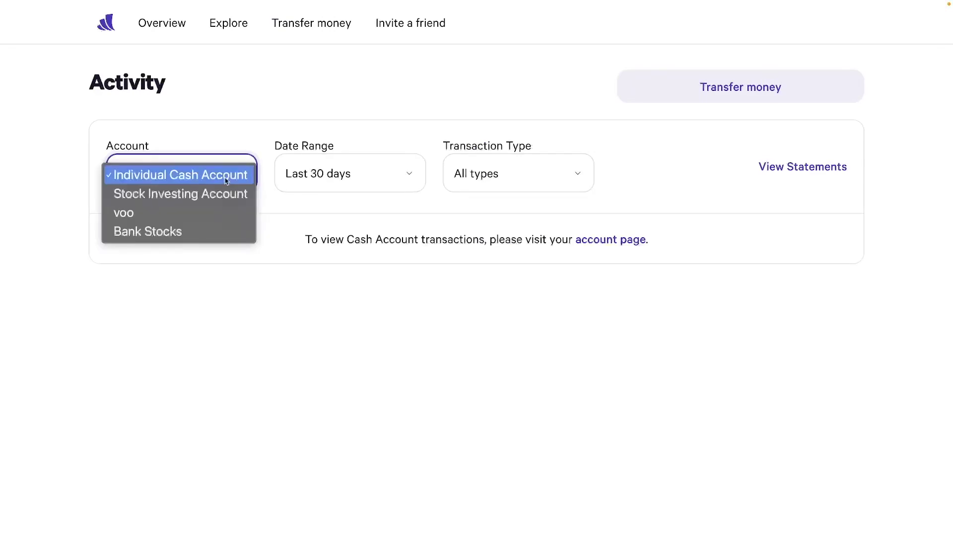
{"action": "left_click", "coordinate": [226, 194]}
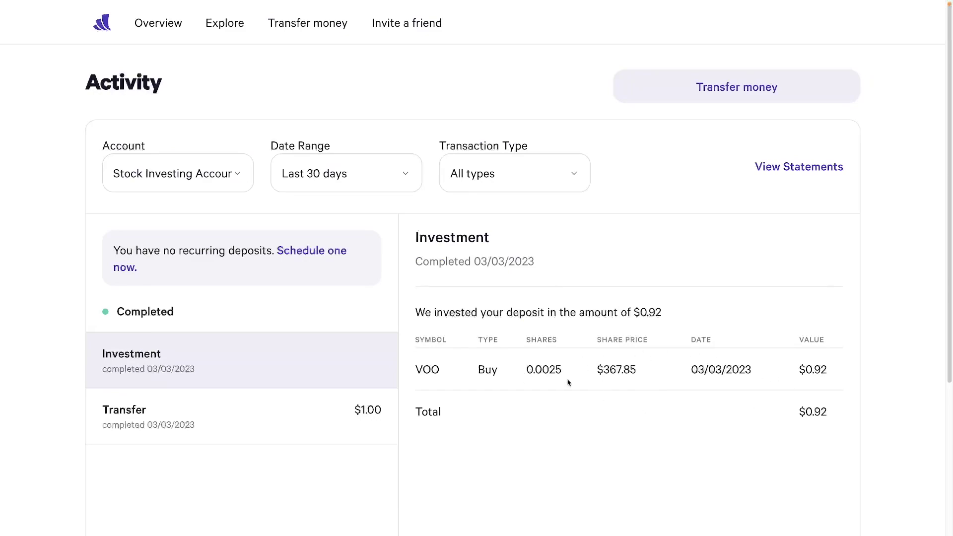
{"action": "left_click", "coordinate": [243, 175]}
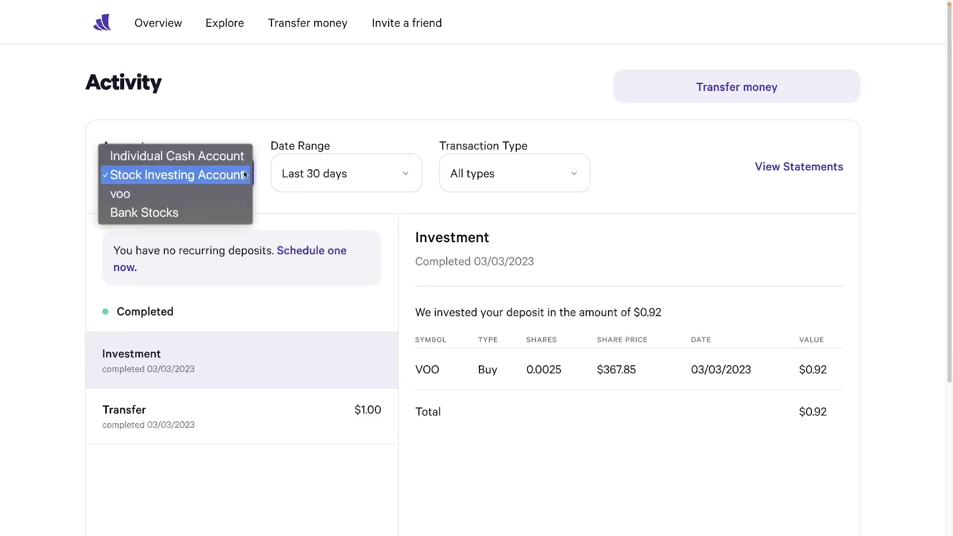
{"action": "left_click", "coordinate": [248, 175]}
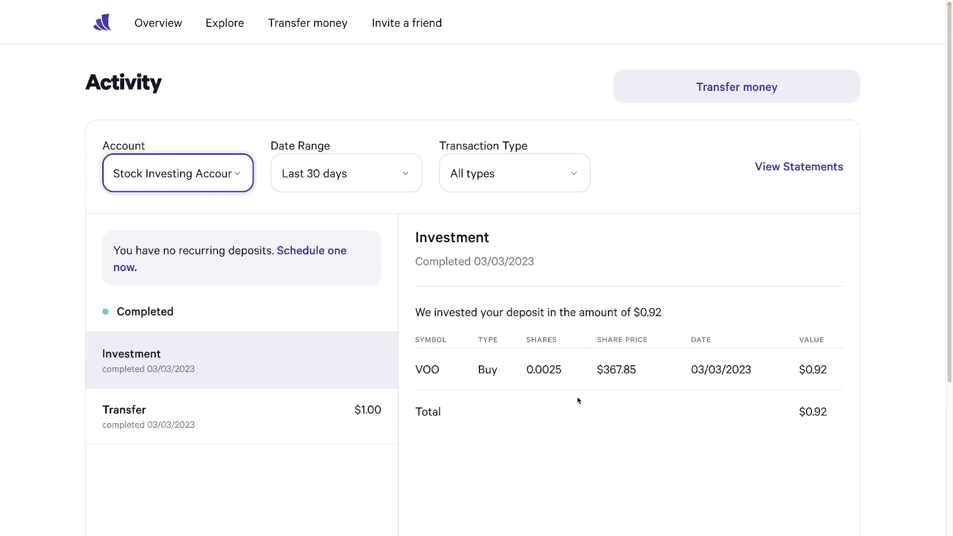
{"action": "left_click_drag", "start_coordinate": [950, 263], "coordinate": [950, 382]}
{"action": "scroll", "coordinate": [940, 159], "scroll_direction": "up", "scroll_amount": 3}
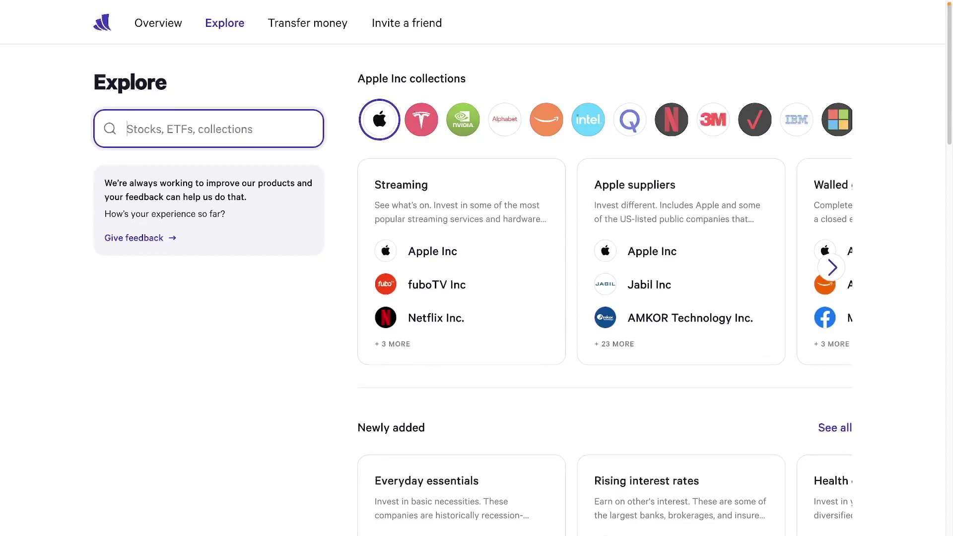
Save AT&T to a new portfolio named '60s stocks'.
{"action": "type", "text": "t"}
{"action": "left_click", "coordinate": [440, 104]}
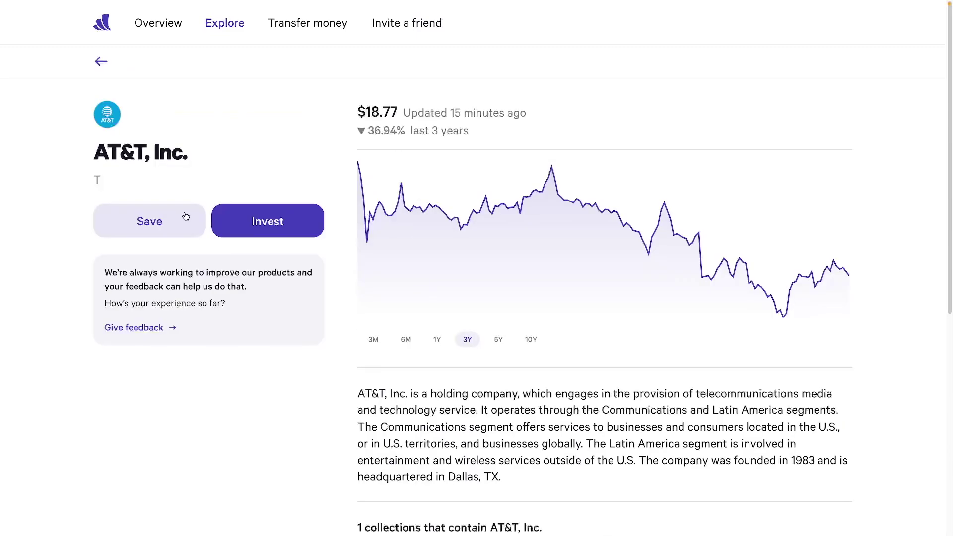
{"action": "left_click", "coordinate": [156, 222]}
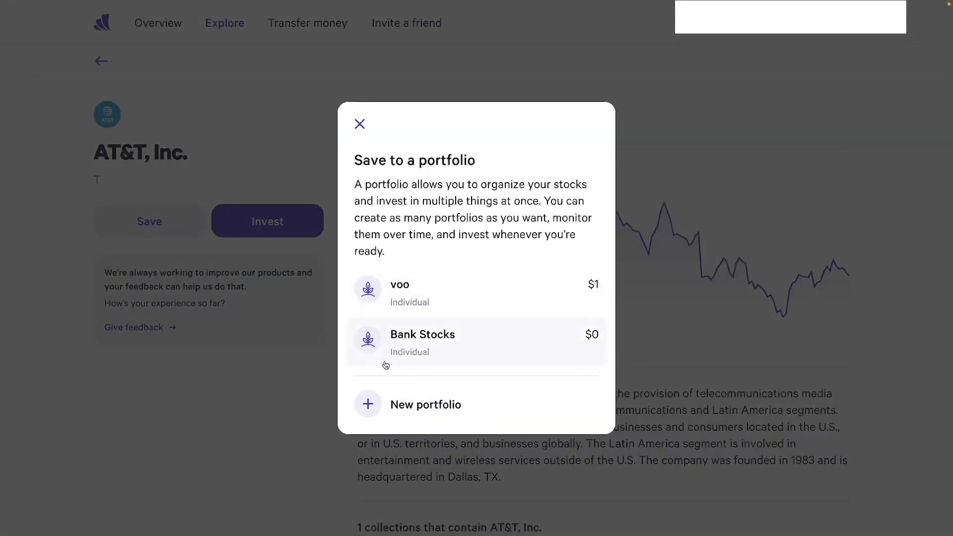
{"action": "left_click", "coordinate": [396, 403]}
{"action": "left_click", "coordinate": [427, 243]}
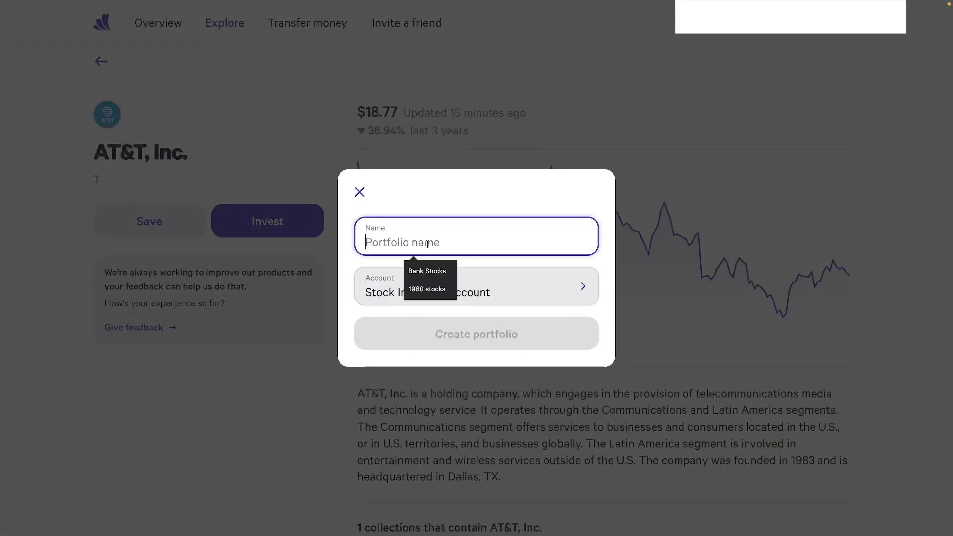
{"action": "type", "text": "60s stocks"}
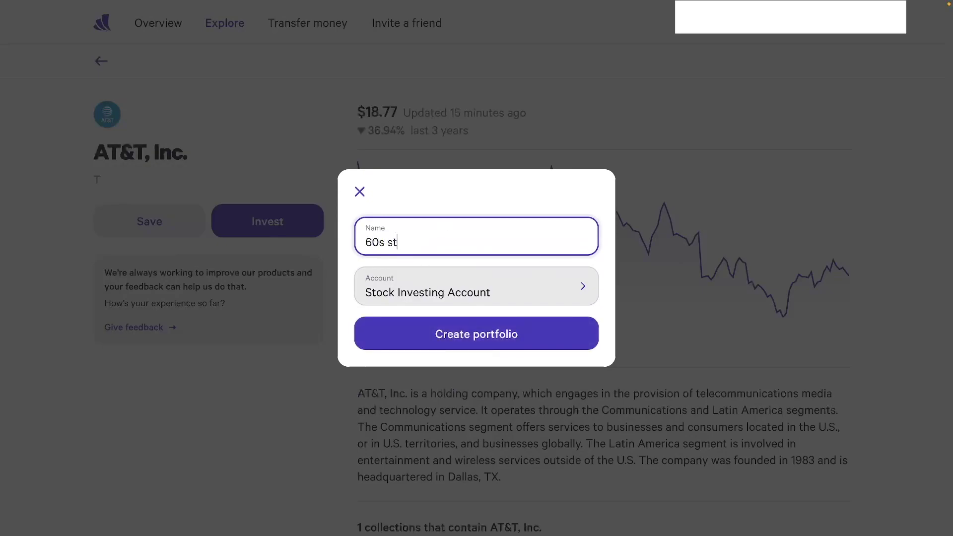
{"action": "left_click", "coordinate": [461, 340]}
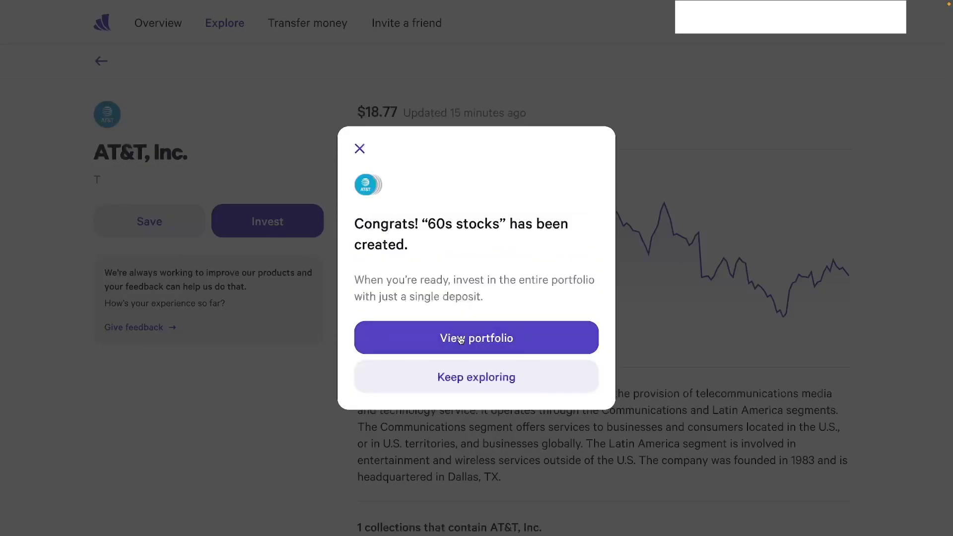
{"action": "left_click", "coordinate": [450, 380]}
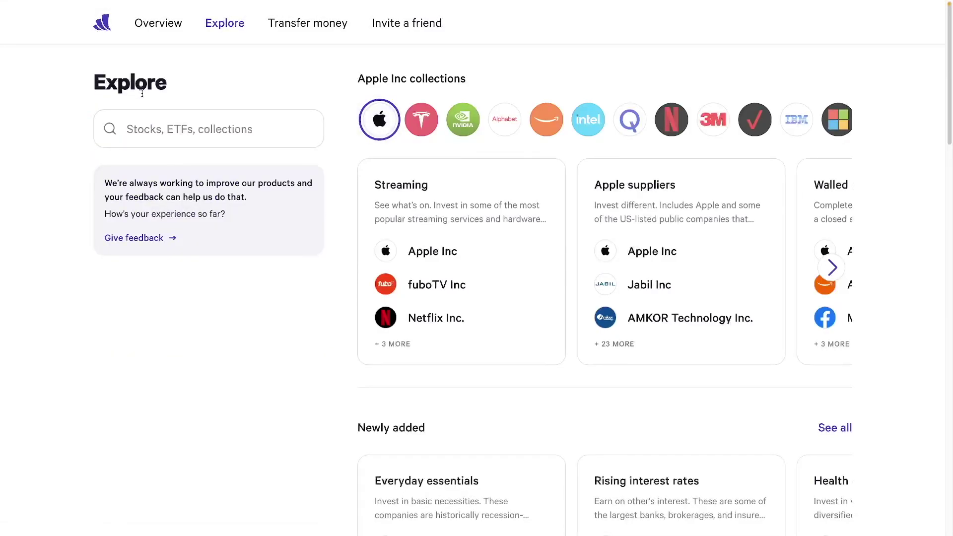
Find General Motors and add it to the 60s stocks portfolio.
{"action": "left_click", "coordinate": [159, 131]}
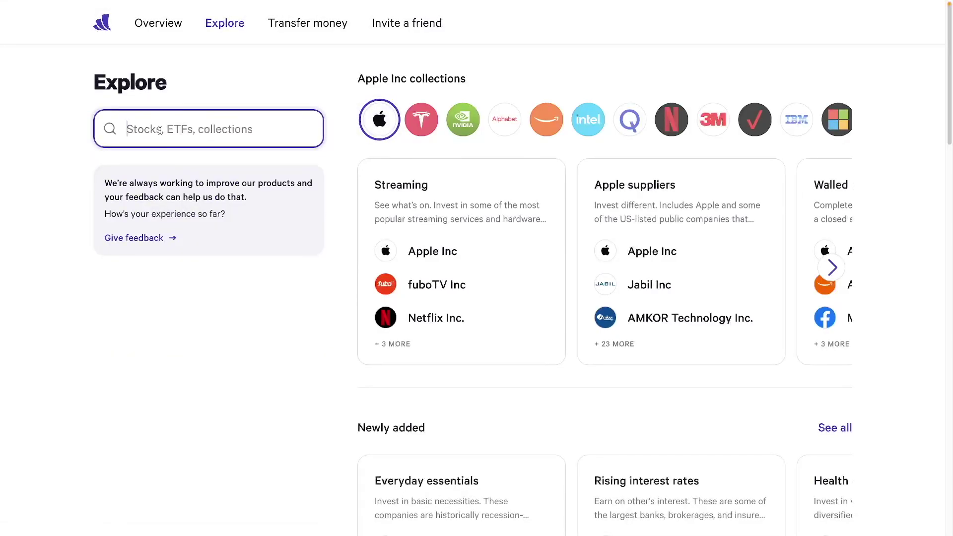
{"action": "type", "text": "gm"}
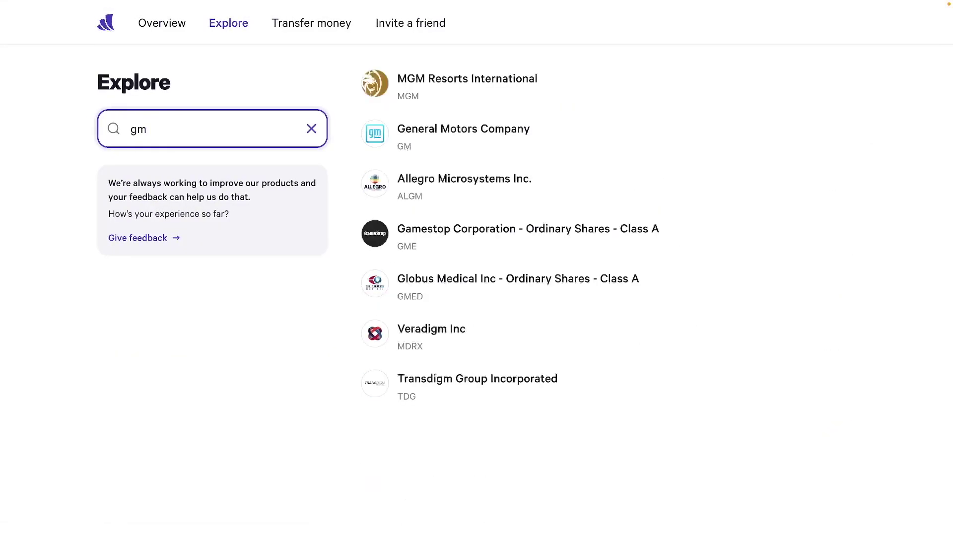
{"action": "left_click", "coordinate": [407, 143]}
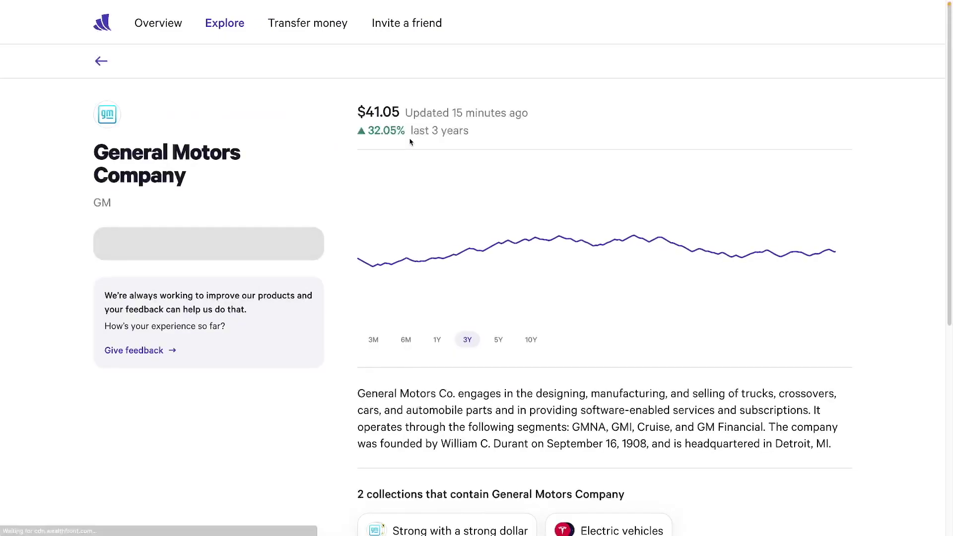
{"action": "left_click", "coordinate": [173, 248]}
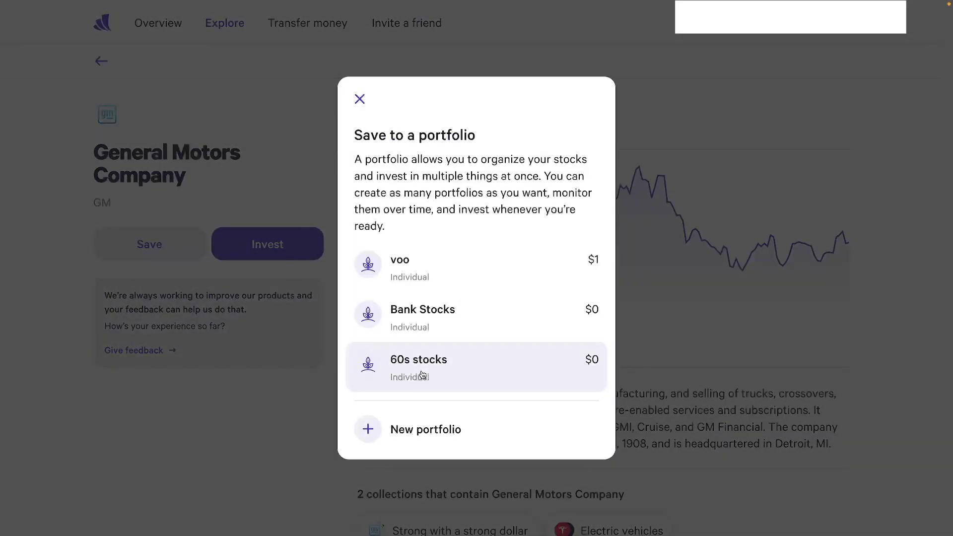
{"action": "left_click", "coordinate": [422, 373]}
Find Ford Motor Co. and add it to the 60s stocks portfolio.
{"action": "left_click", "coordinate": [101, 60]}
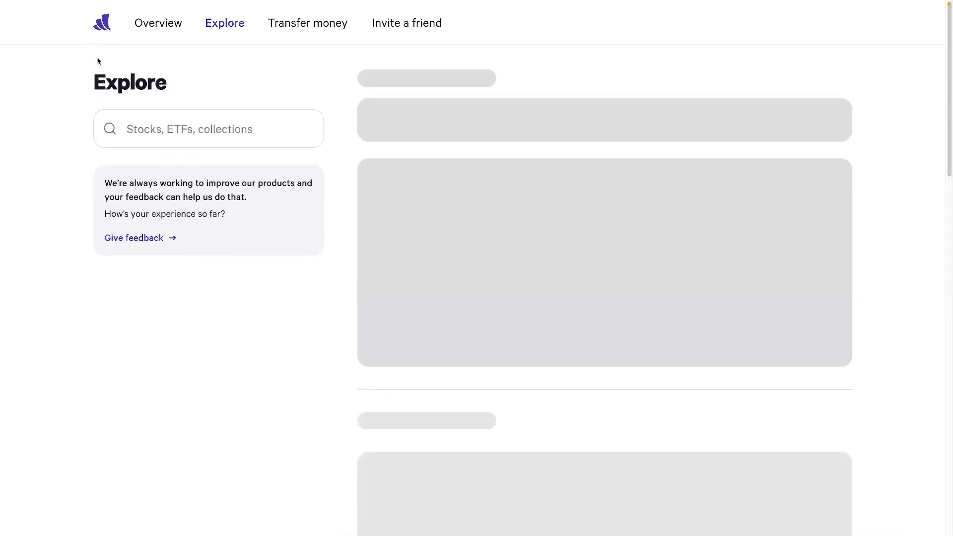
{"action": "left_click", "coordinate": [145, 127]}
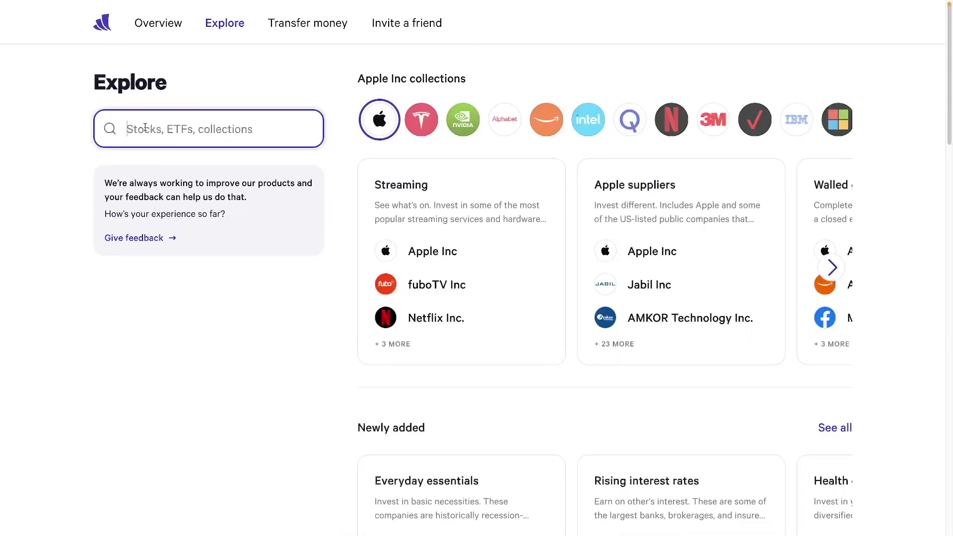
{"action": "type", "text": "f"}
{"action": "left_click", "coordinate": [431, 131]}
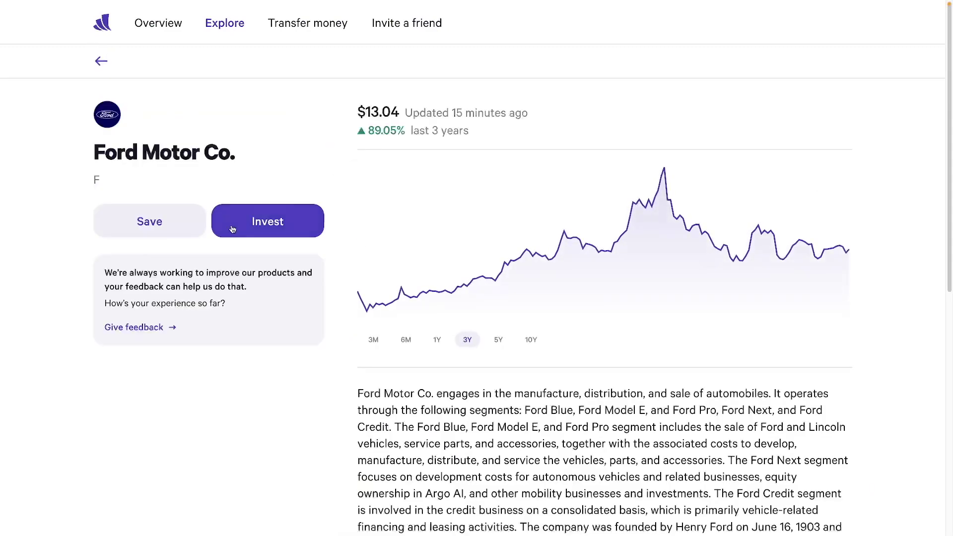
{"action": "left_click", "coordinate": [179, 221]}
{"action": "left_click", "coordinate": [405, 359]}
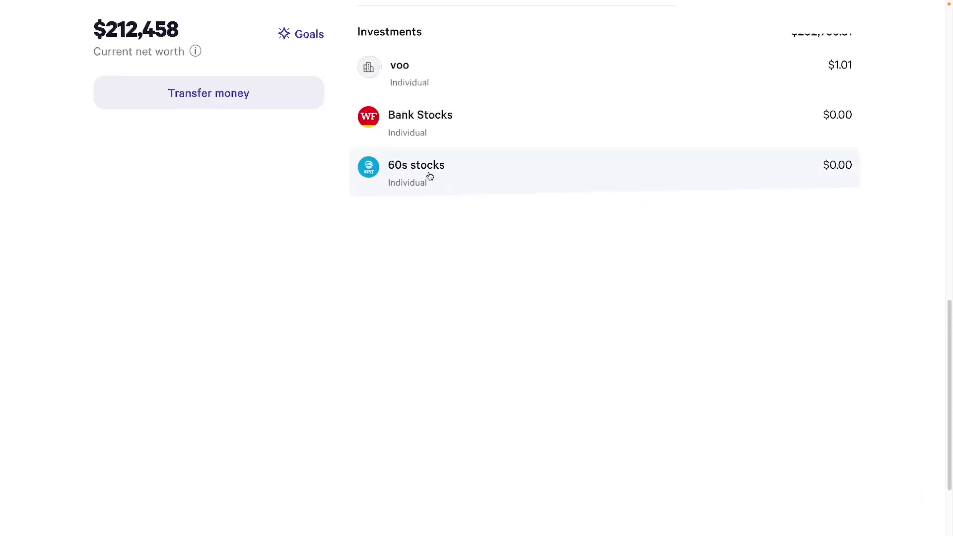
Open the 60s stocks portfolio and check its name editor, closing it without changes.
{"action": "left_click", "coordinate": [430, 177]}
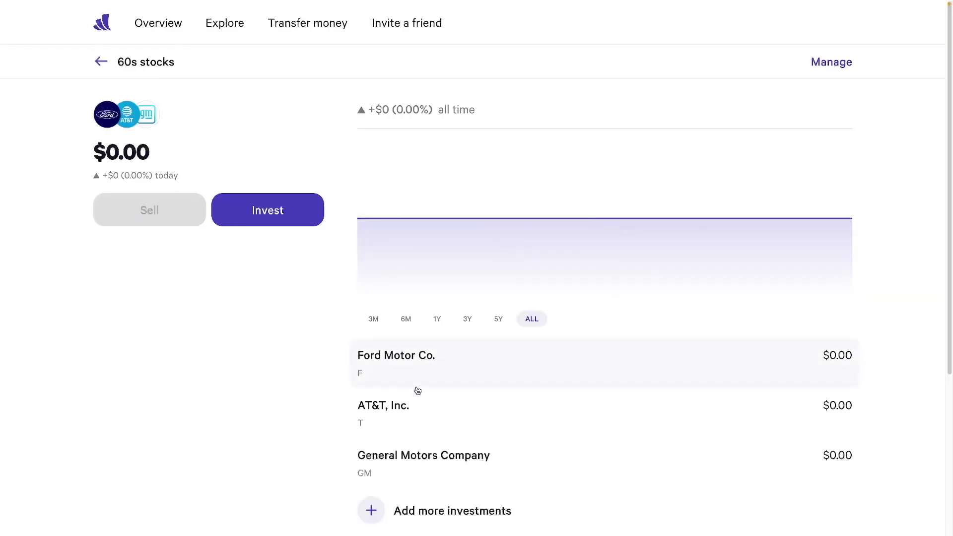
{"action": "left_click", "coordinate": [844, 63]}
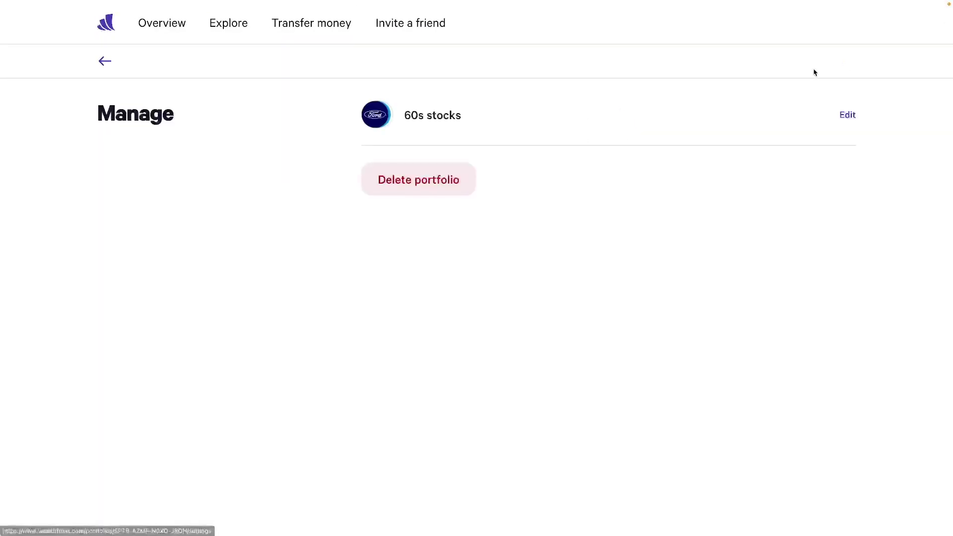
{"action": "left_click", "coordinate": [848, 117]}
{"action": "left_click", "coordinate": [360, 221]}
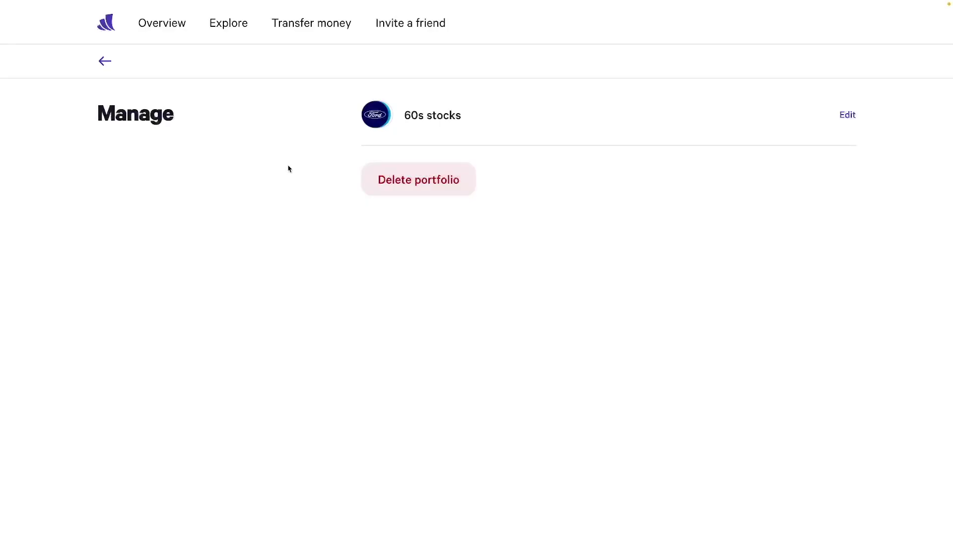
{"action": "left_click", "coordinate": [105, 61]}
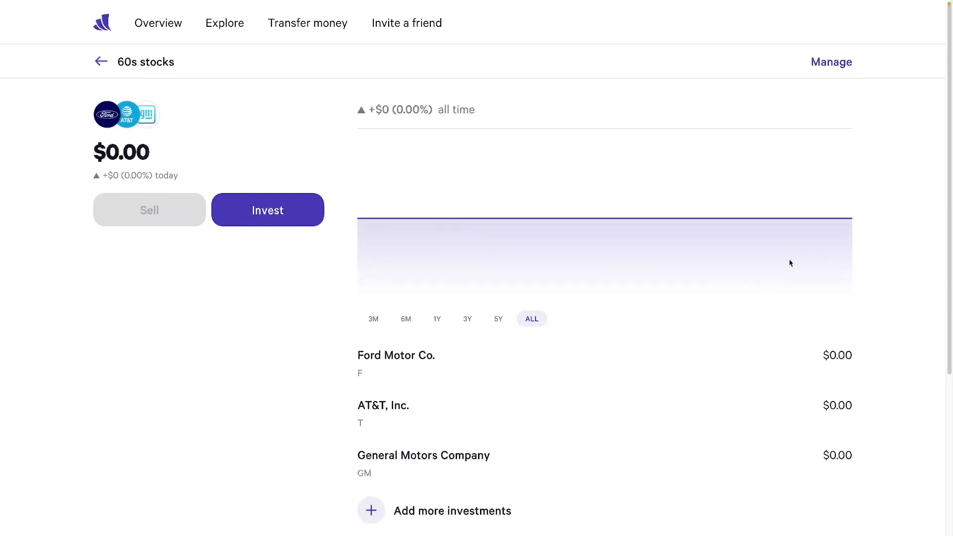
Start a new investment into 60s stocks and focus the amount field.
{"action": "scroll", "coordinate": [943, 174], "scroll_direction": "down", "scroll_amount": 1}
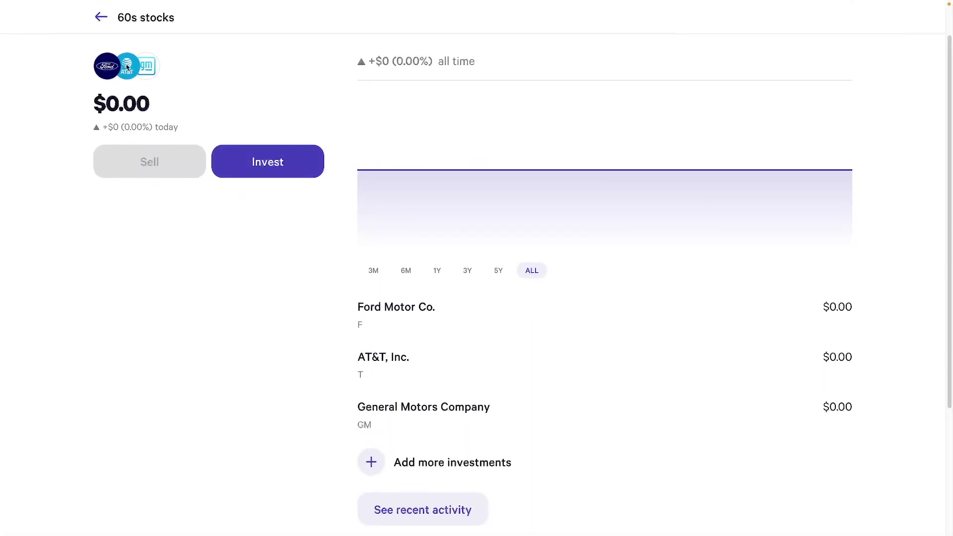
{"action": "left_click", "coordinate": [237, 147]}
{"action": "left_click", "coordinate": [461, 193]}
Enter $50 and try a custom split, lowering Ford's share with its slider.
{"action": "type", "text": "50"}
{"action": "left_click", "coordinate": [780, 507]}
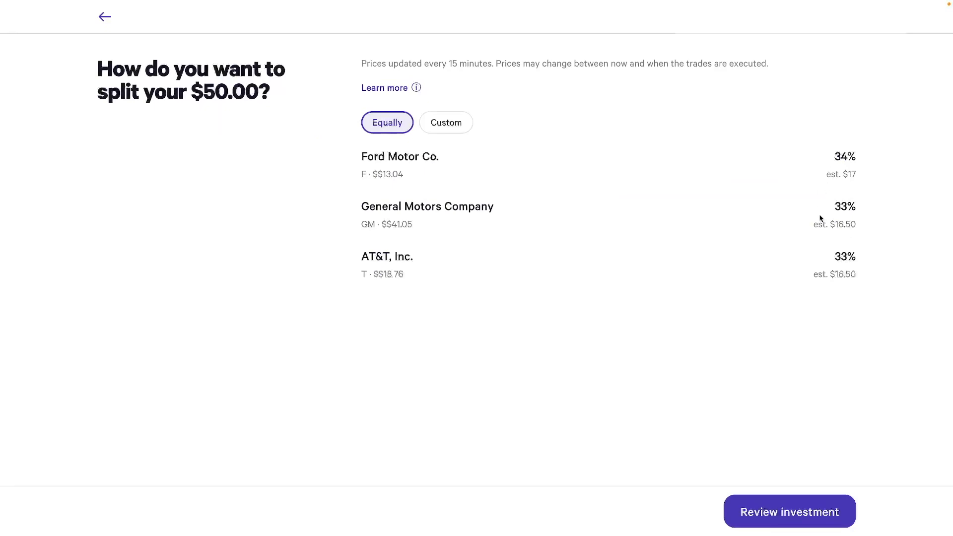
{"action": "left_click", "coordinate": [450, 128]}
{"action": "left_click_drag", "start_coordinate": [527, 213], "coordinate": [496, 214]}
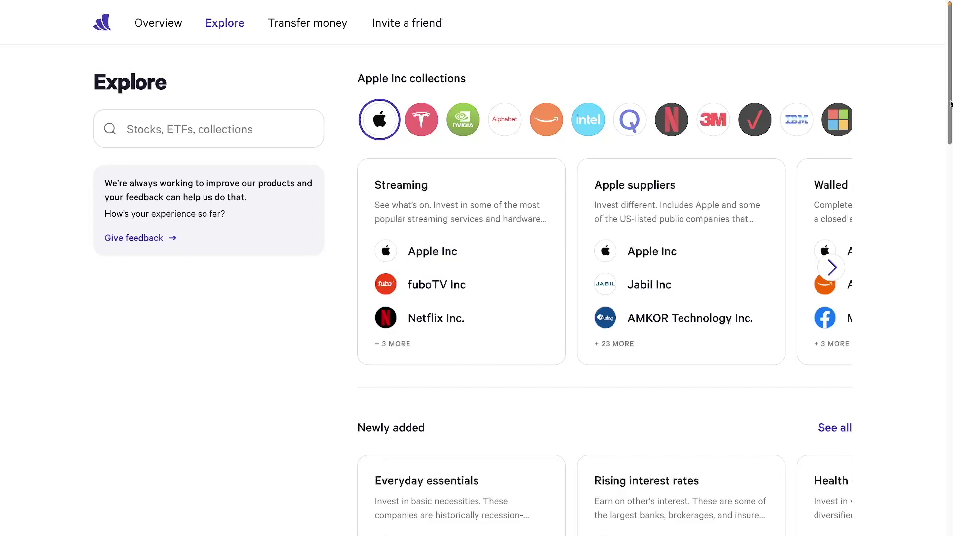
{"action": "left_click_drag", "start_coordinate": [951, 104], "coordinate": [951, 113]}
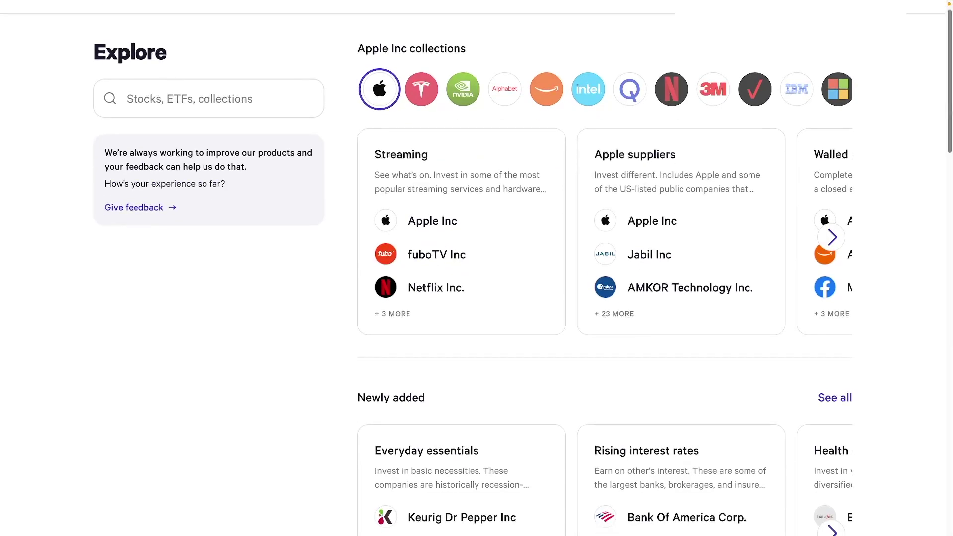
{"action": "left_click_drag", "start_coordinate": [951, 112], "coordinate": [897, 75]}
{"action": "left_click", "coordinate": [200, 132]}
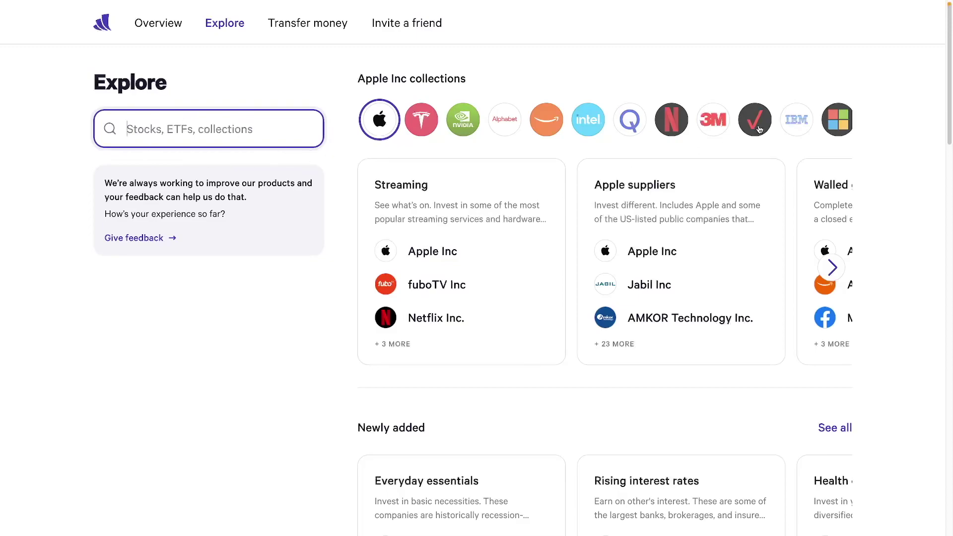
Start a $3 investment into 60s stocks and continue to the equal split step.
{"action": "left_click", "coordinate": [419, 199]}
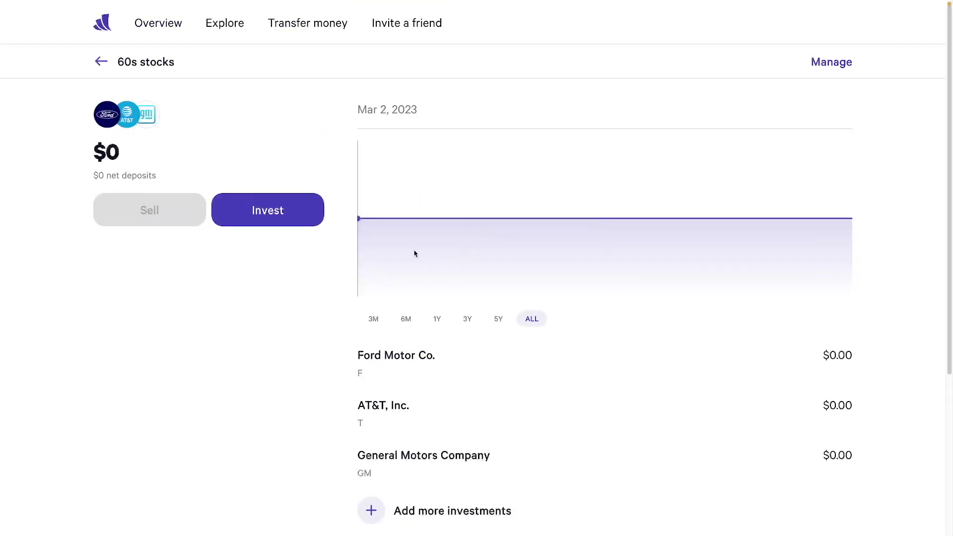
{"action": "left_click", "coordinate": [251, 215]}
{"action": "type", "text": "2"}
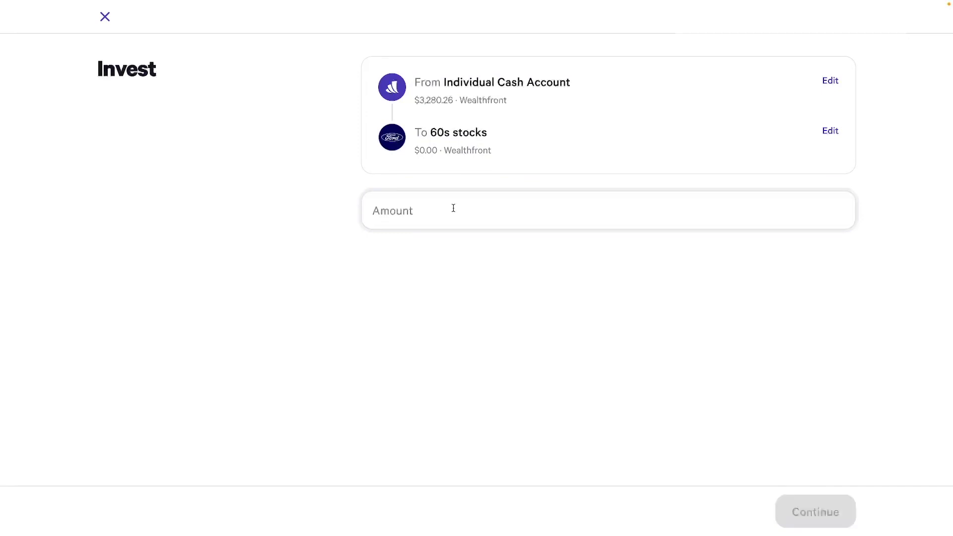
{"action": "type", "text": "2"}
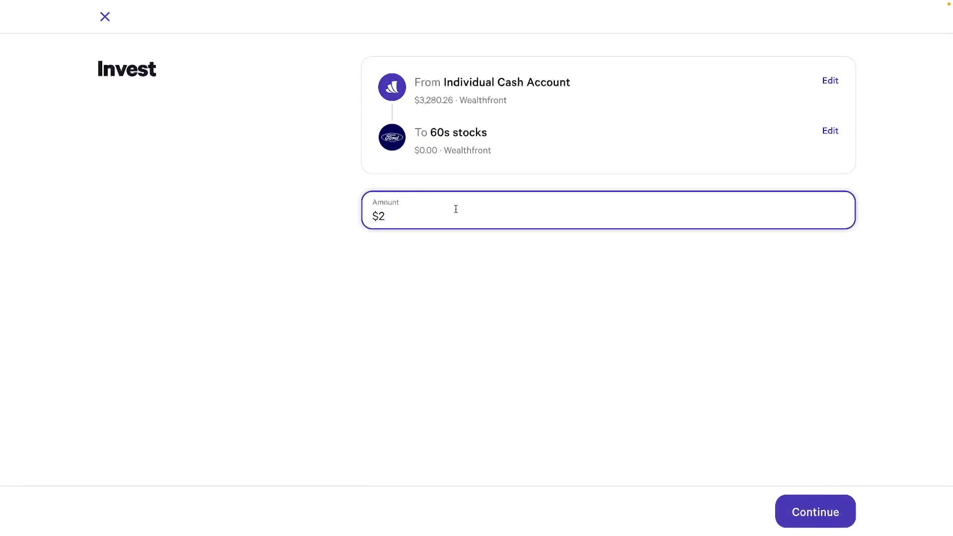
{"action": "key", "text": "BackSpace"}
{"action": "type", "text": "3"}
{"action": "left_click", "coordinate": [813, 515]}
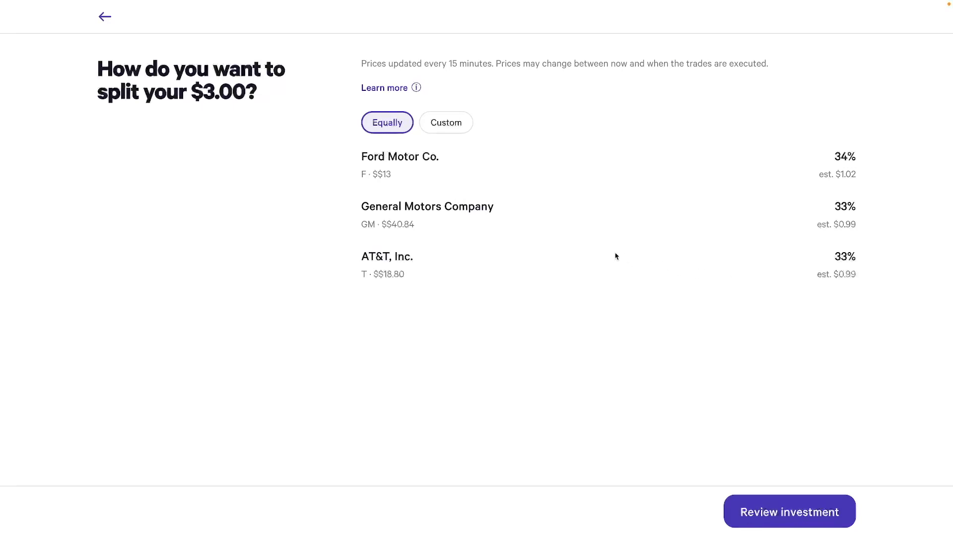
Attempt to review the $3.00 investment, dismissing the $1-per-stock minimum warning twice.
{"action": "left_click", "coordinate": [789, 520]}
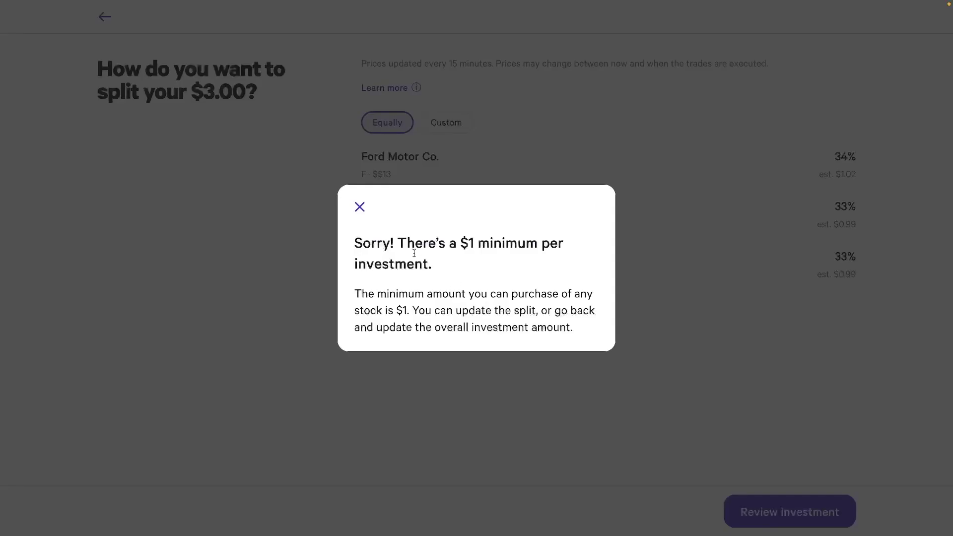
{"action": "left_click", "coordinate": [360, 208]}
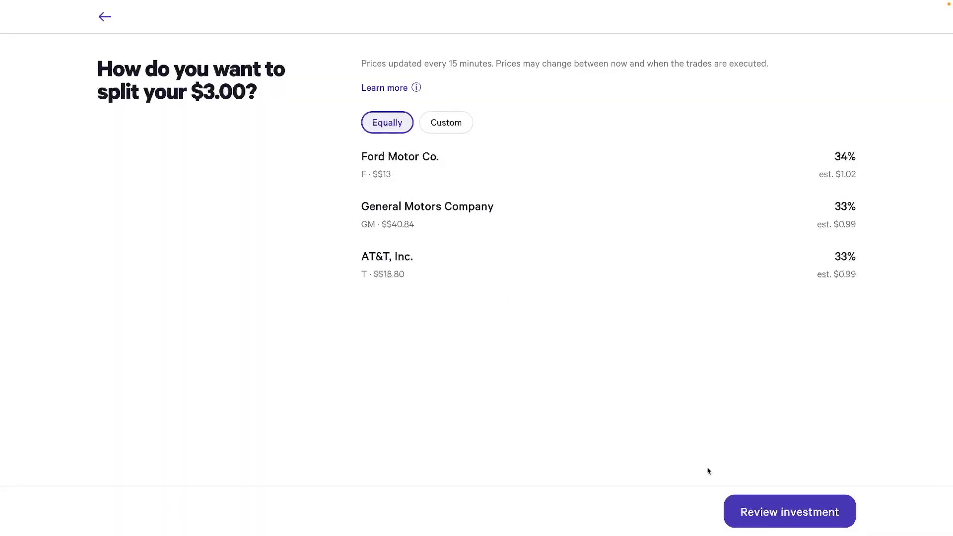
{"action": "left_click", "coordinate": [759, 509]}
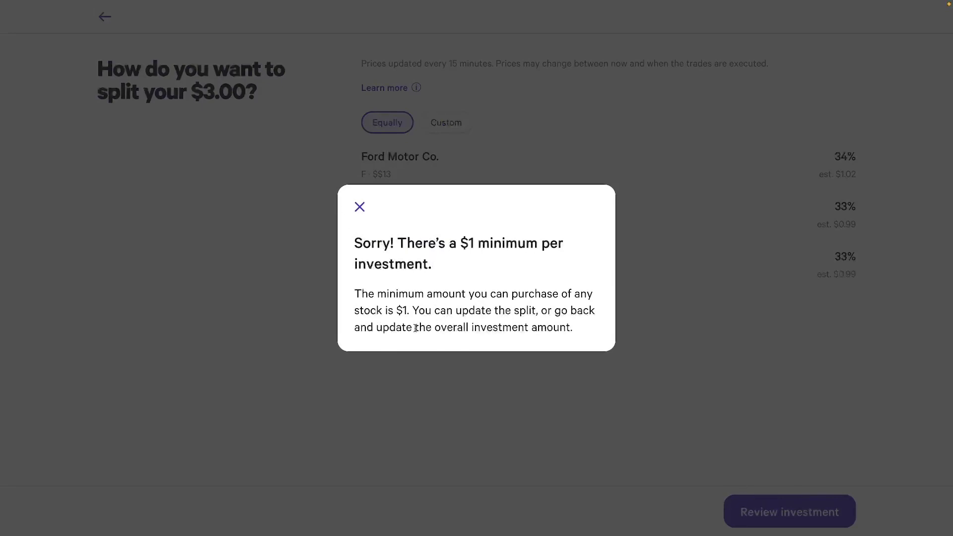
{"action": "left_click", "coordinate": [360, 207]}
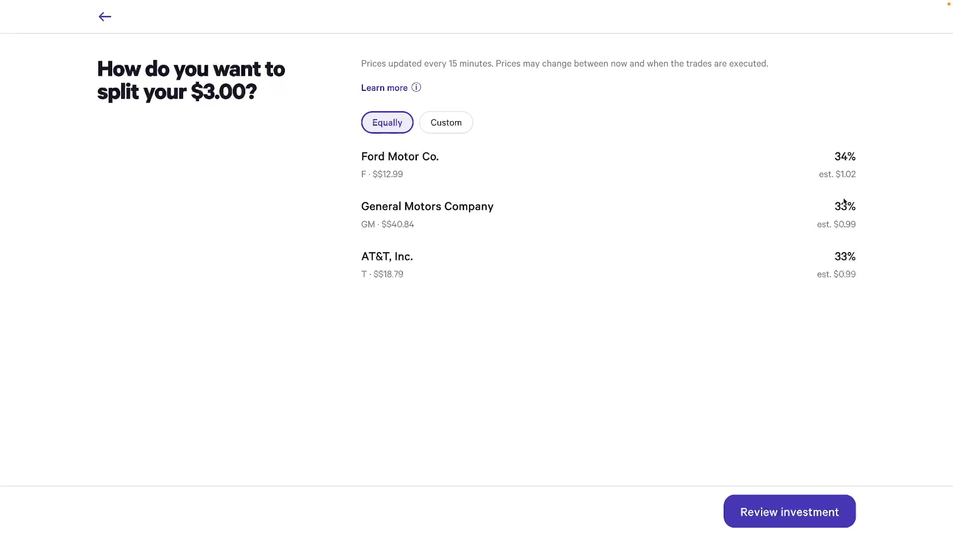
{"action": "mouse_move", "coordinate": [859, 227]}
{"action": "left_mouse_down"}
{"action": "mouse_move", "coordinate": [843, 222]}
{"action": "mouse_move", "coordinate": [854, 227]}
{"action": "left_mouse_up"}
Change the amount to $4, then review and start the $4.00 investment into 60s stocks.
{"action": "left_click", "coordinate": [105, 17]}
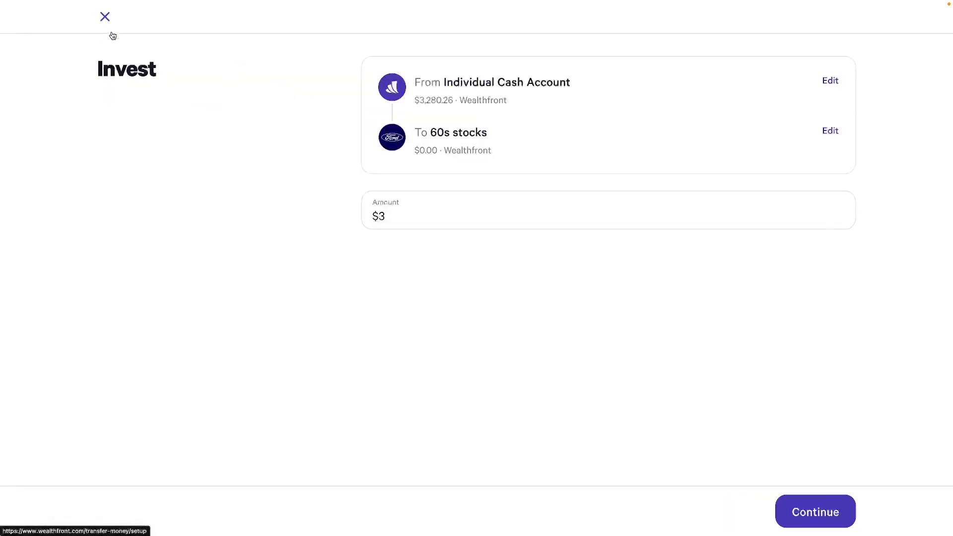
{"action": "key", "text": "BackSpace"}
{"action": "type", "text": "4"}
{"action": "left_click", "coordinate": [829, 519]}
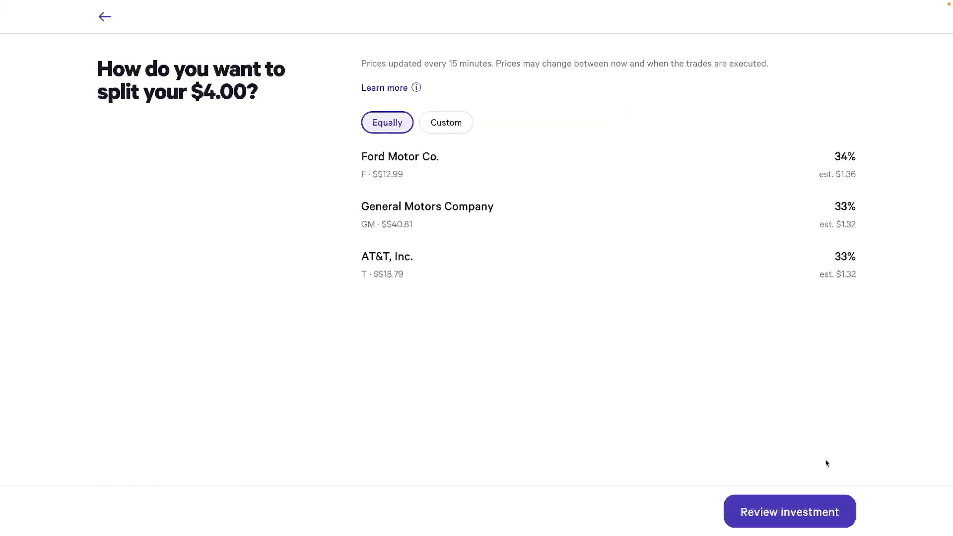
{"action": "left_click", "coordinate": [828, 513]}
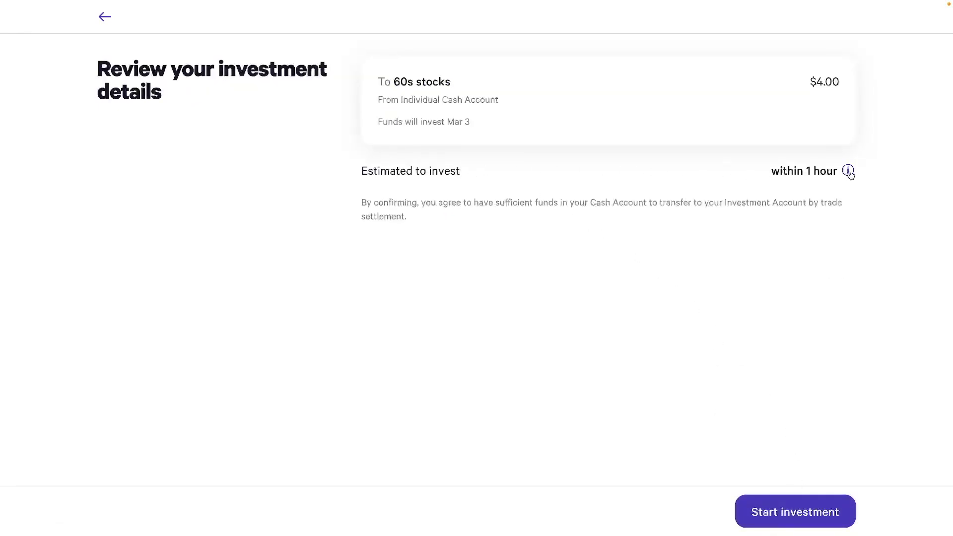
{"action": "left_click", "coordinate": [795, 511]}
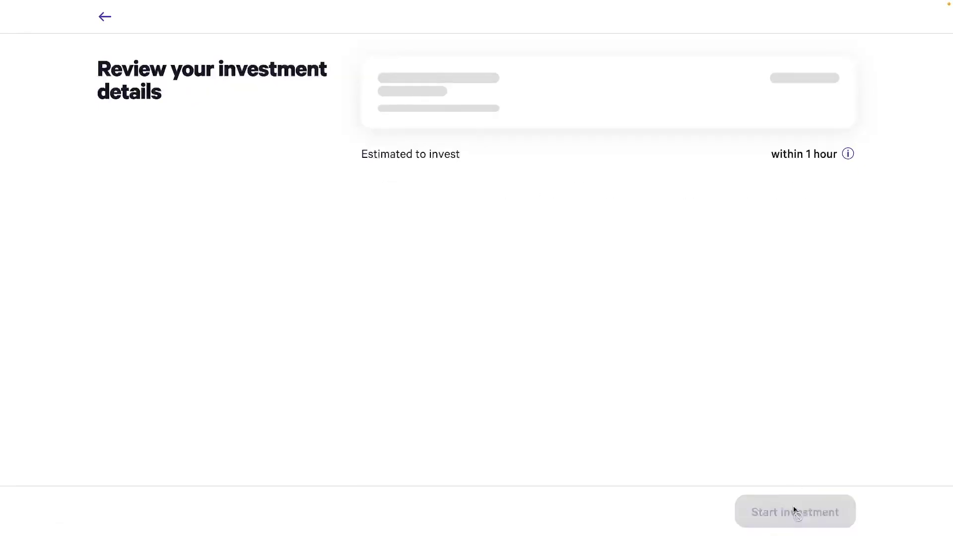
{"action": "left_click", "coordinate": [125, 179]}
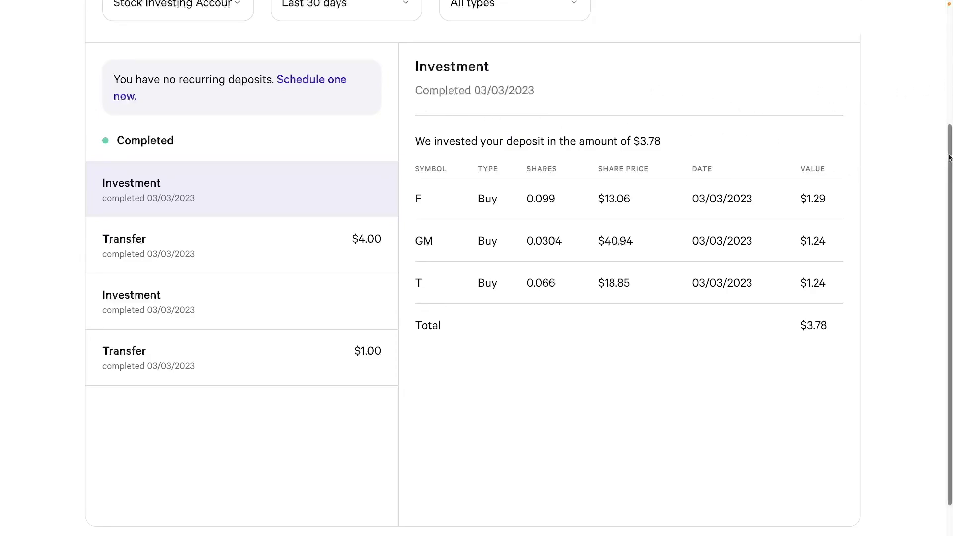
Return to the 60s stocks portfolio, view its recent activity, then go back to the portfolio.
{"action": "scroll", "coordinate": [364, 170], "scroll_direction": "up", "scroll_amount": 1}
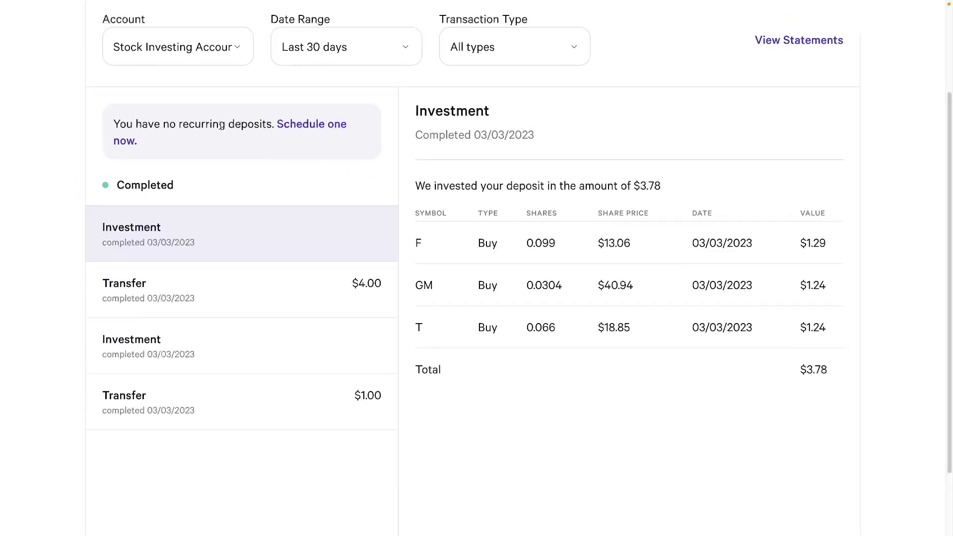
{"action": "key", "text": "alt+Left"}
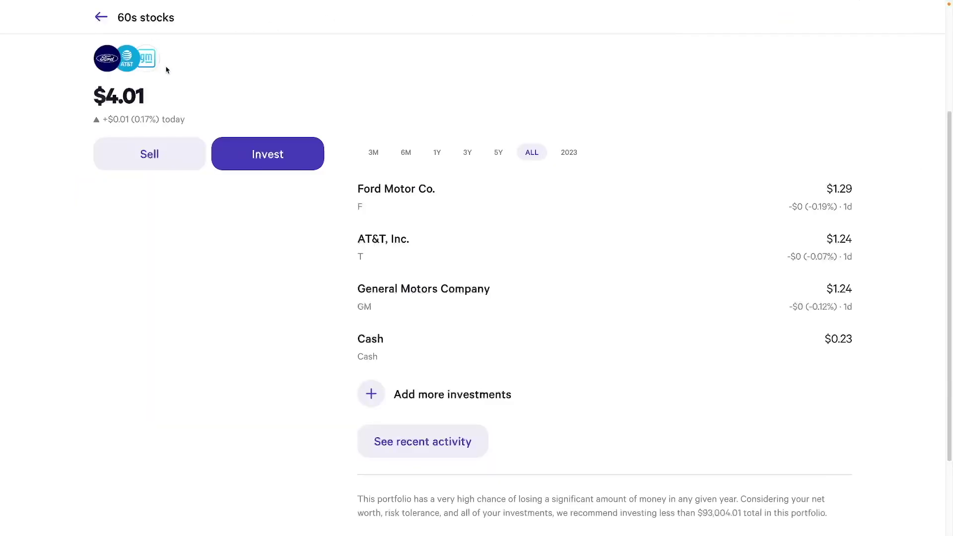
{"action": "left_click", "coordinate": [383, 432]}
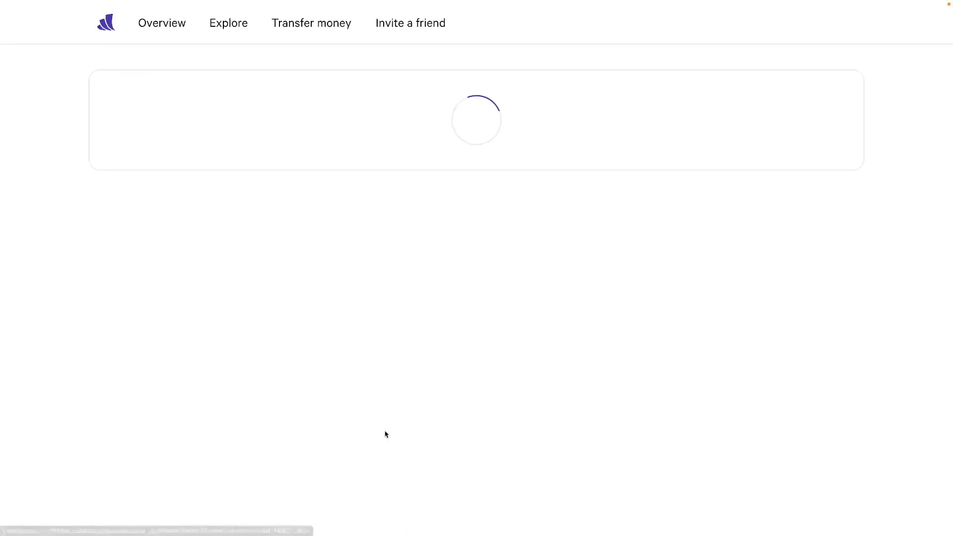
{"action": "key", "text": "alt+Left"}
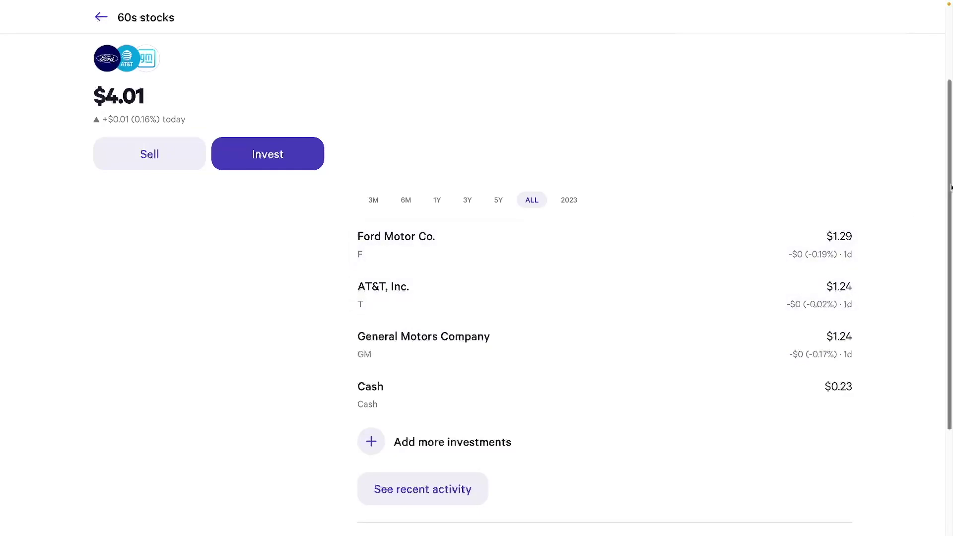
Scroll the 60s stocks portfolio page showing its $4.01 holdings.
{"action": "left_click_drag", "start_coordinate": [951, 187], "coordinate": [951, 182]}
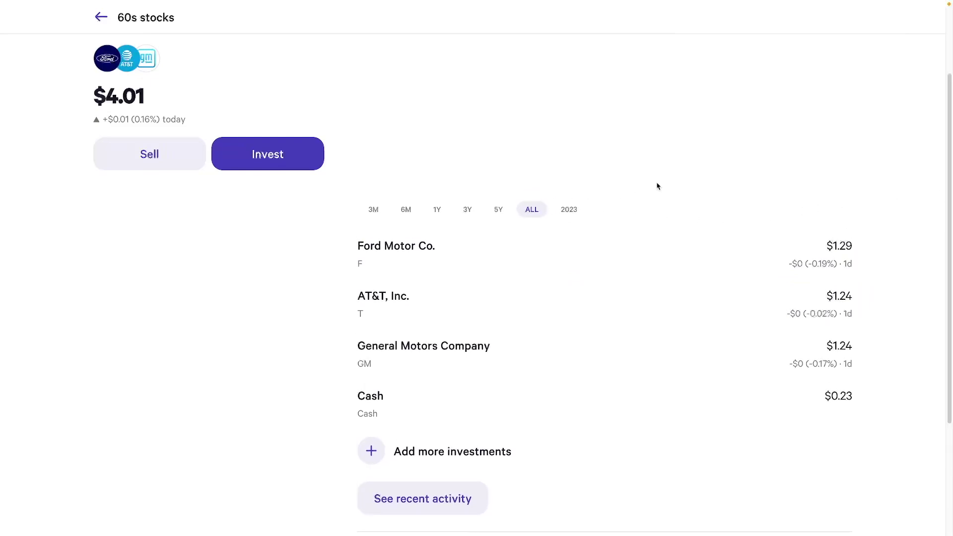